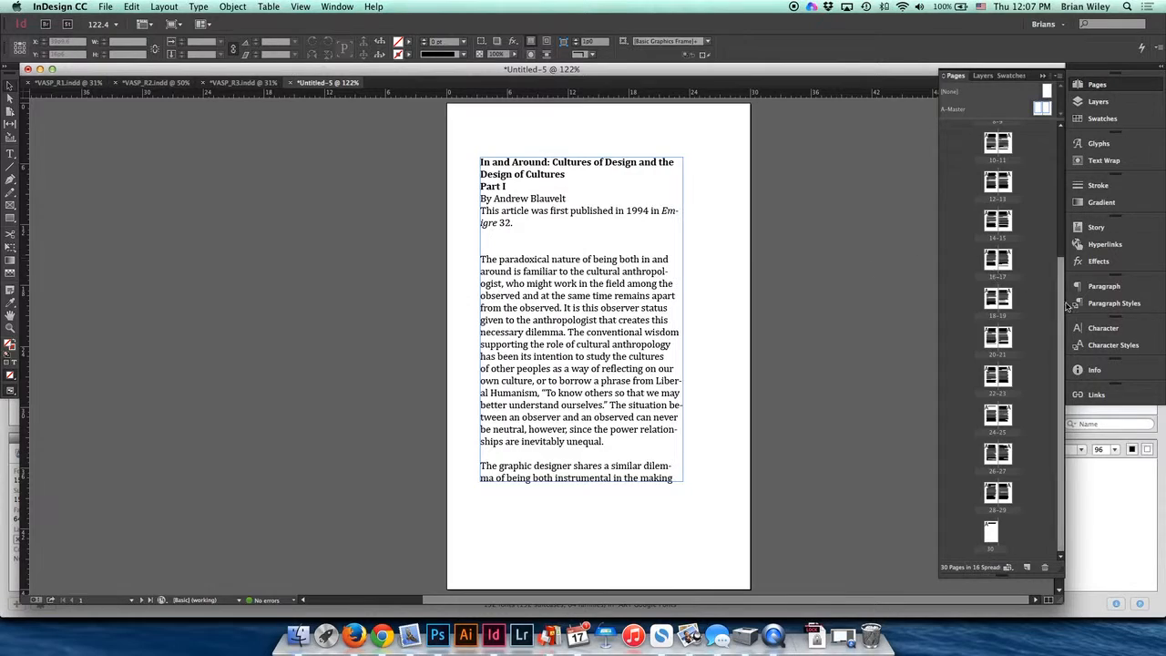
pyautogui.moveTo(1058, 290); pyautogui.dragTo(1052, 134)
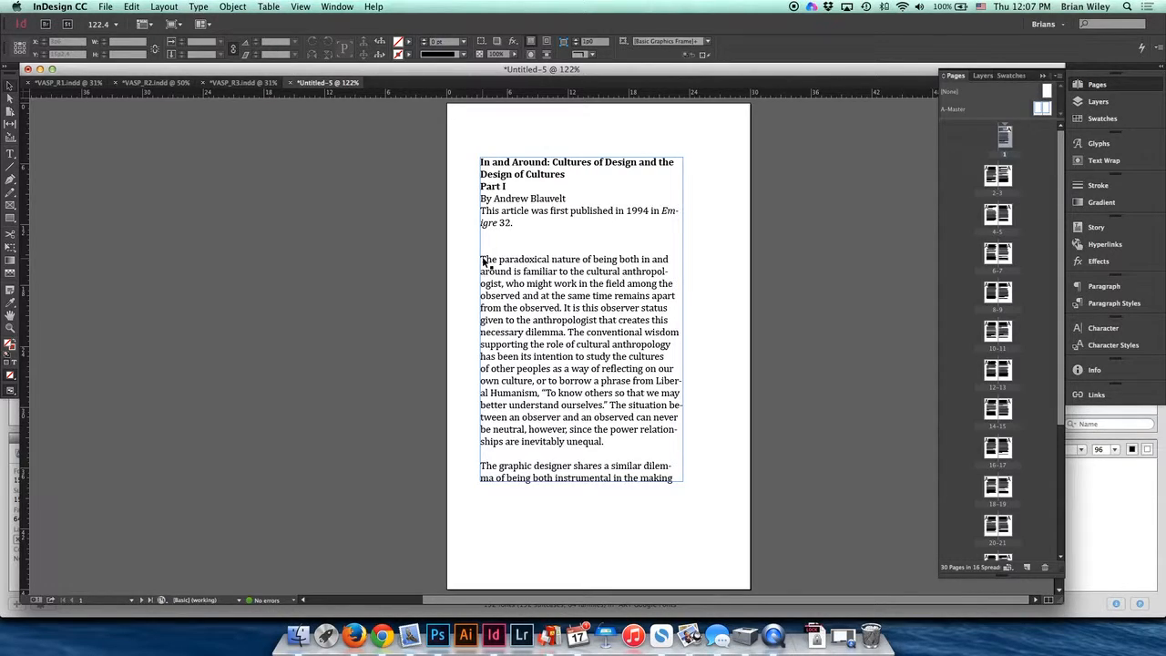
pyautogui.doubleClick(562, 260)
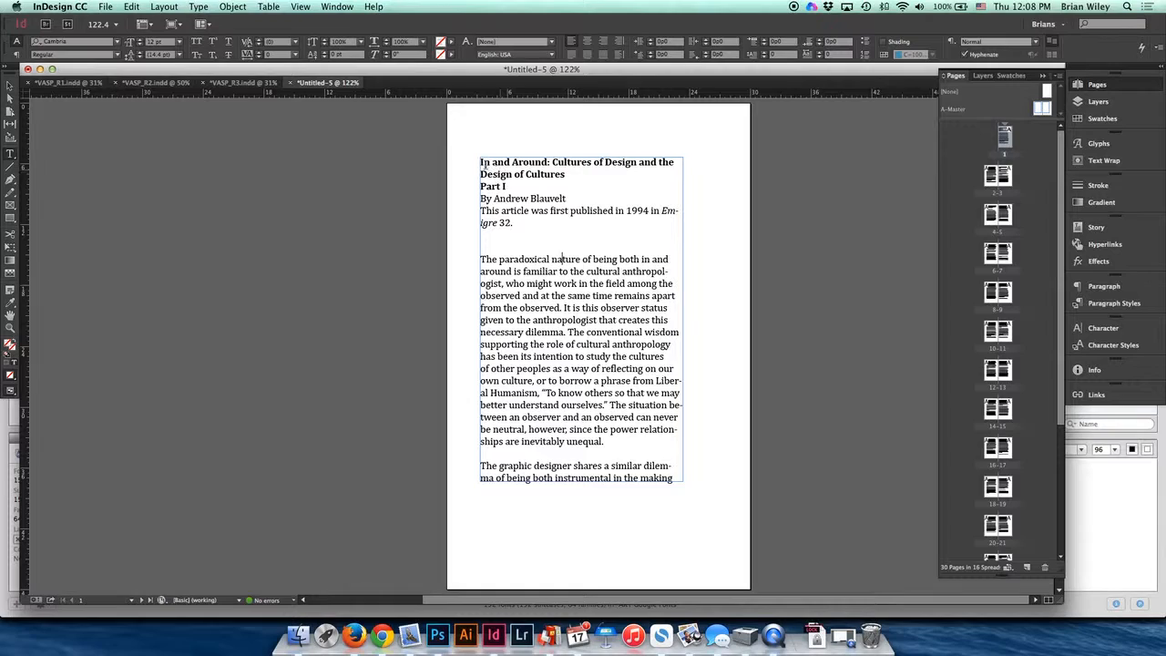
pyautogui.moveTo(480, 161); pyautogui.dragTo(671, 263)
pyautogui.click(658, 318)
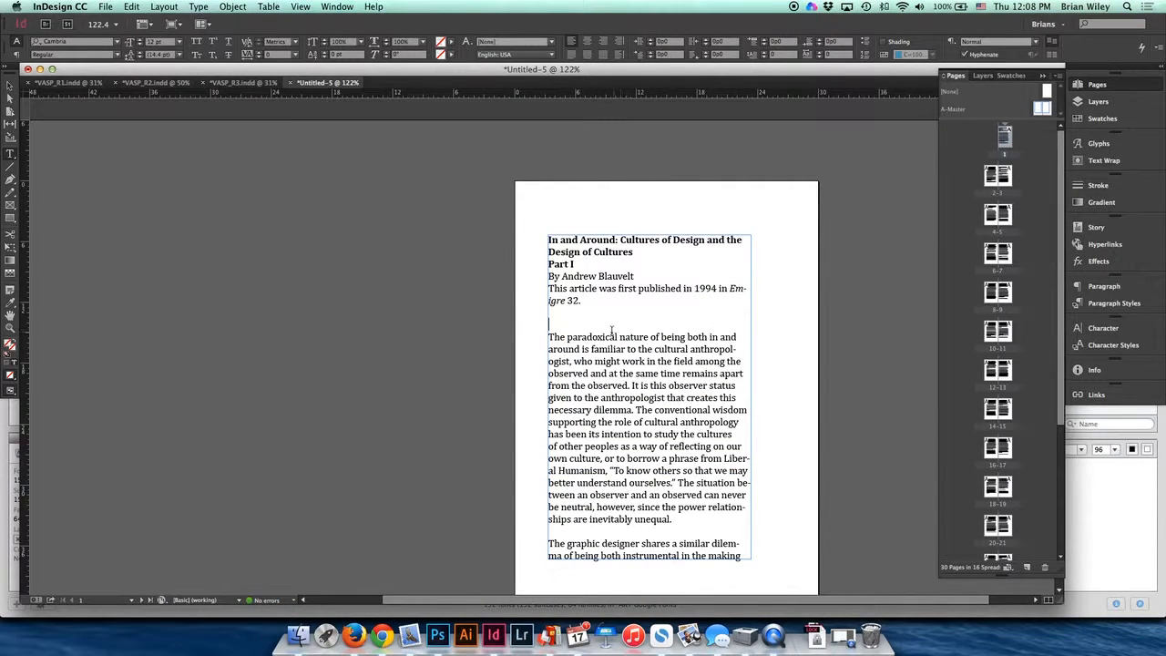
# - Select all the article text and apply the Alegreya font to it
pyautogui.click(133, 8)
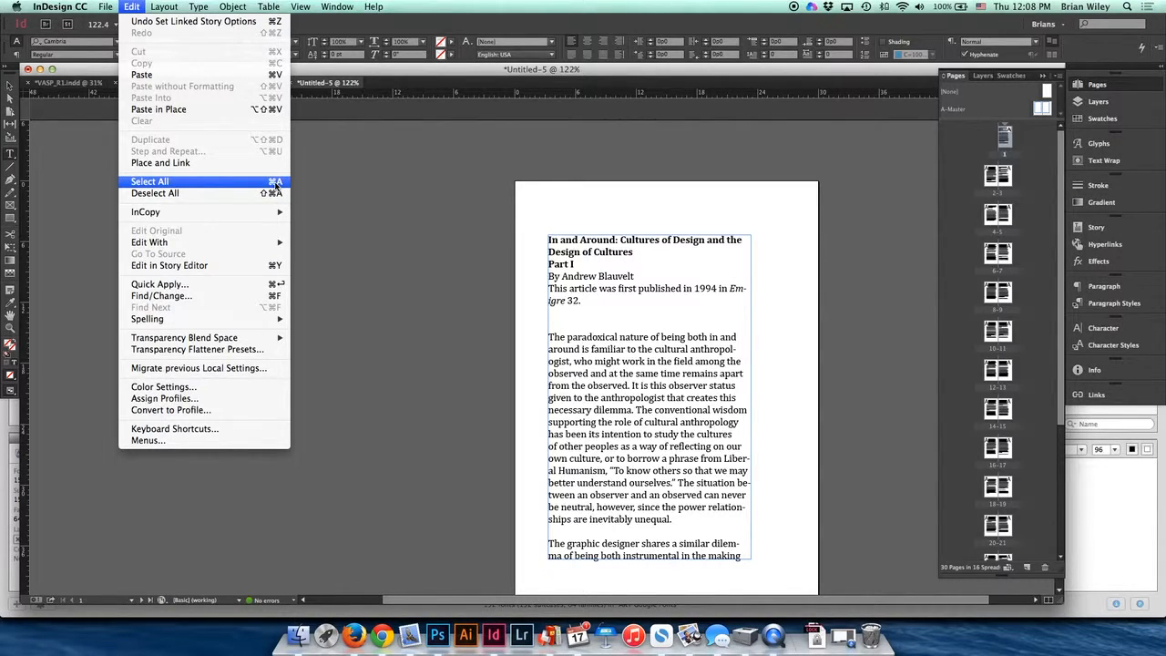
pyautogui.click(579, 245)
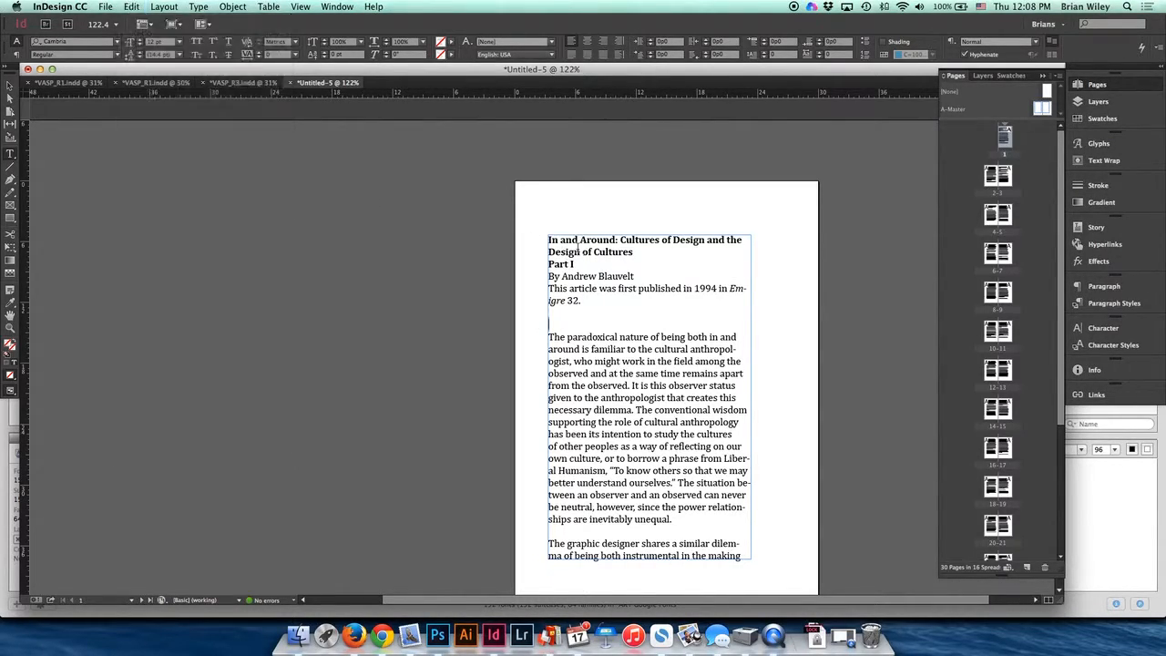
pyautogui.press('super+a')
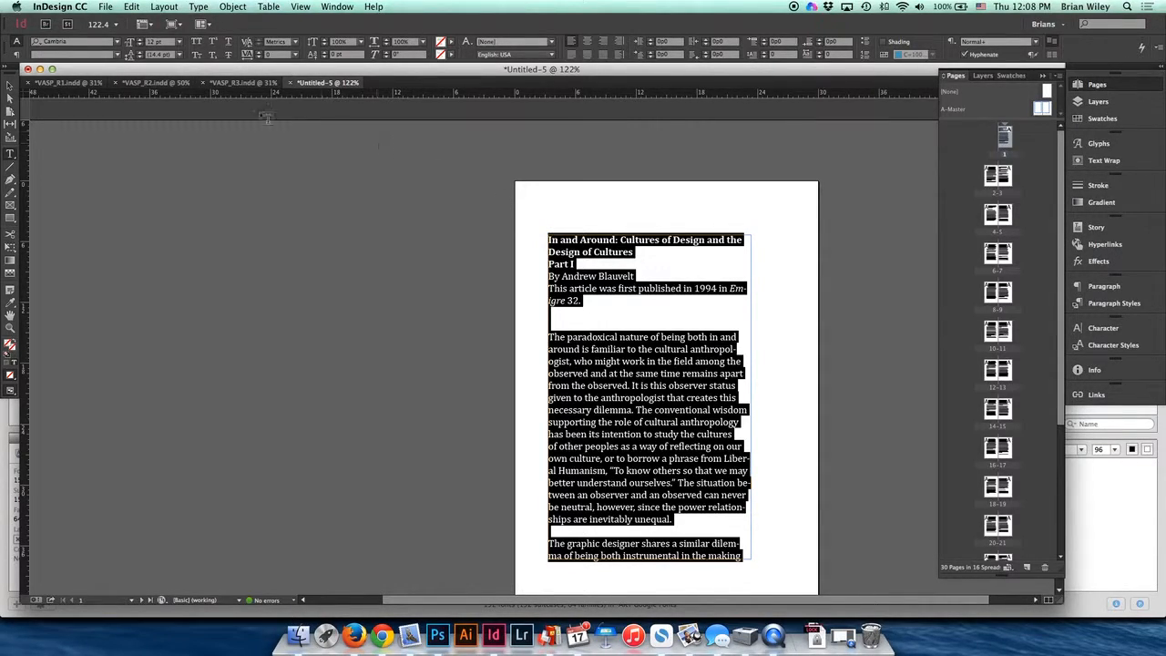
pyautogui.click(116, 44)
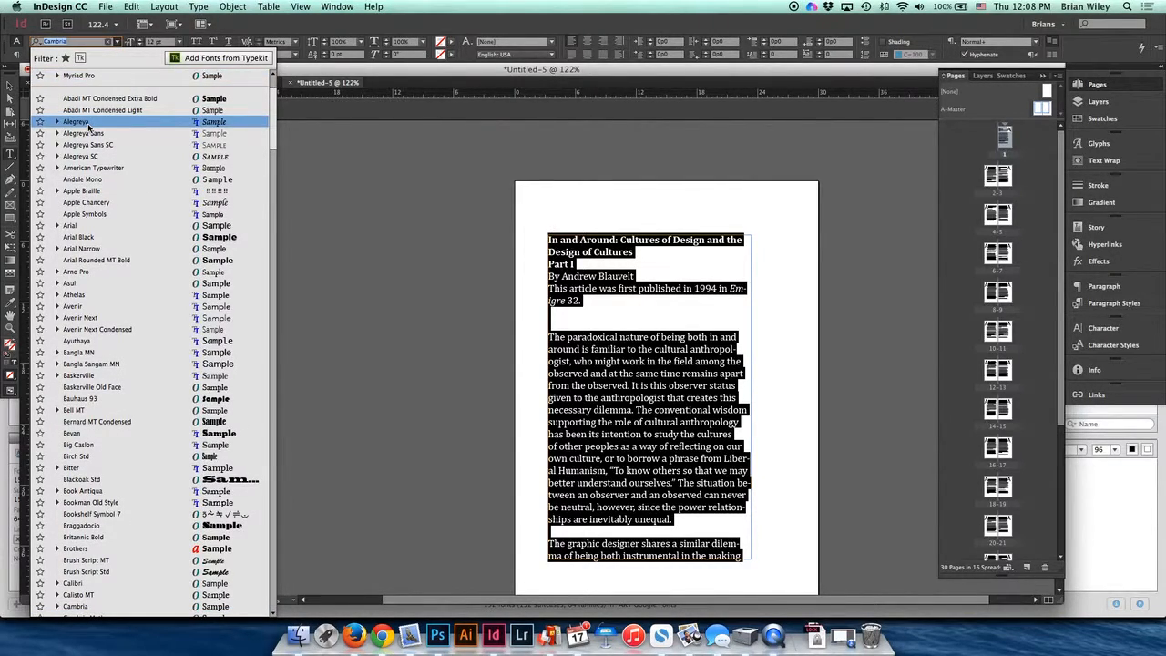
pyautogui.click(88, 122)
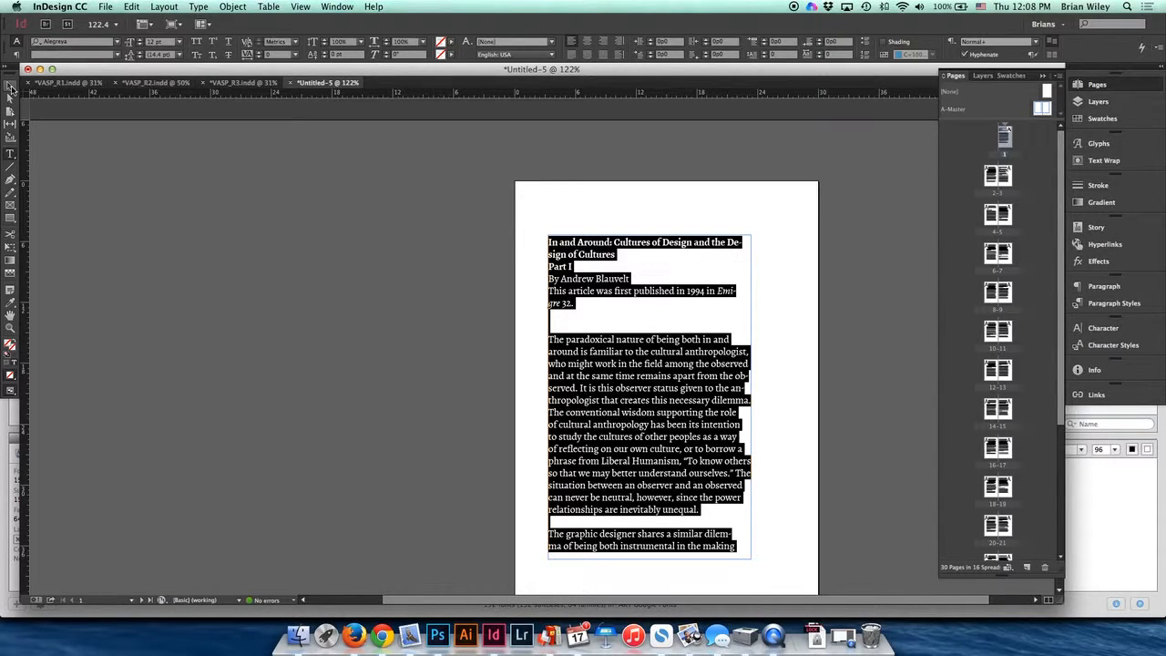
pyautogui.click(11, 88)
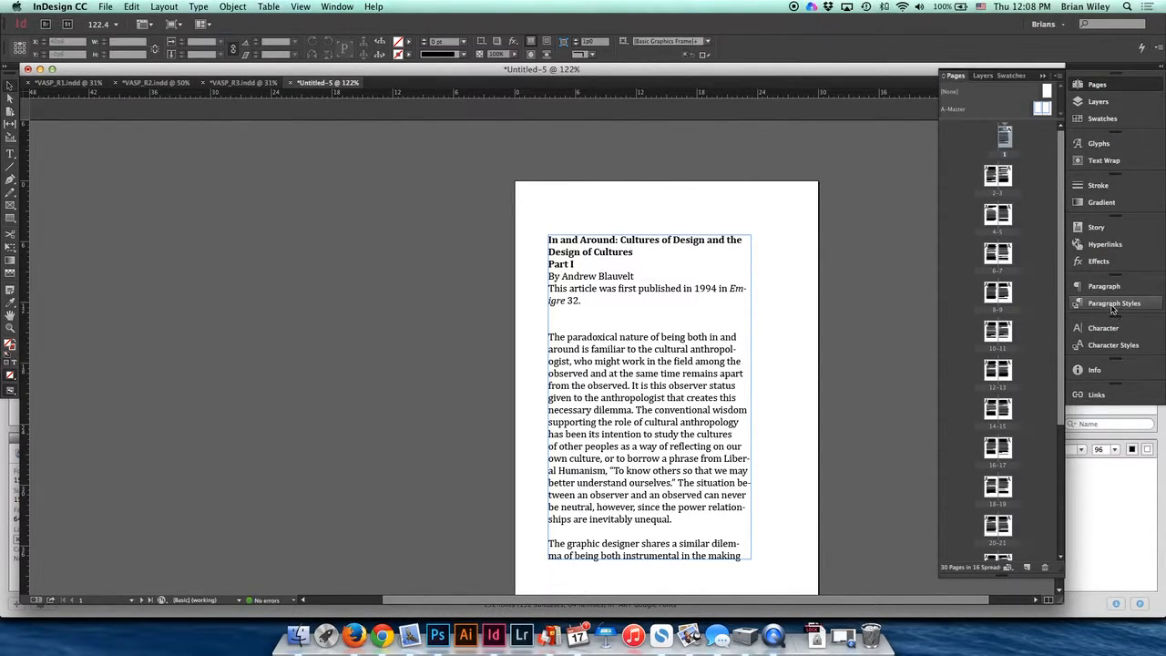
# - Create a new paragraph style in the Paragraph Styles panel
pyautogui.click(1112, 304)
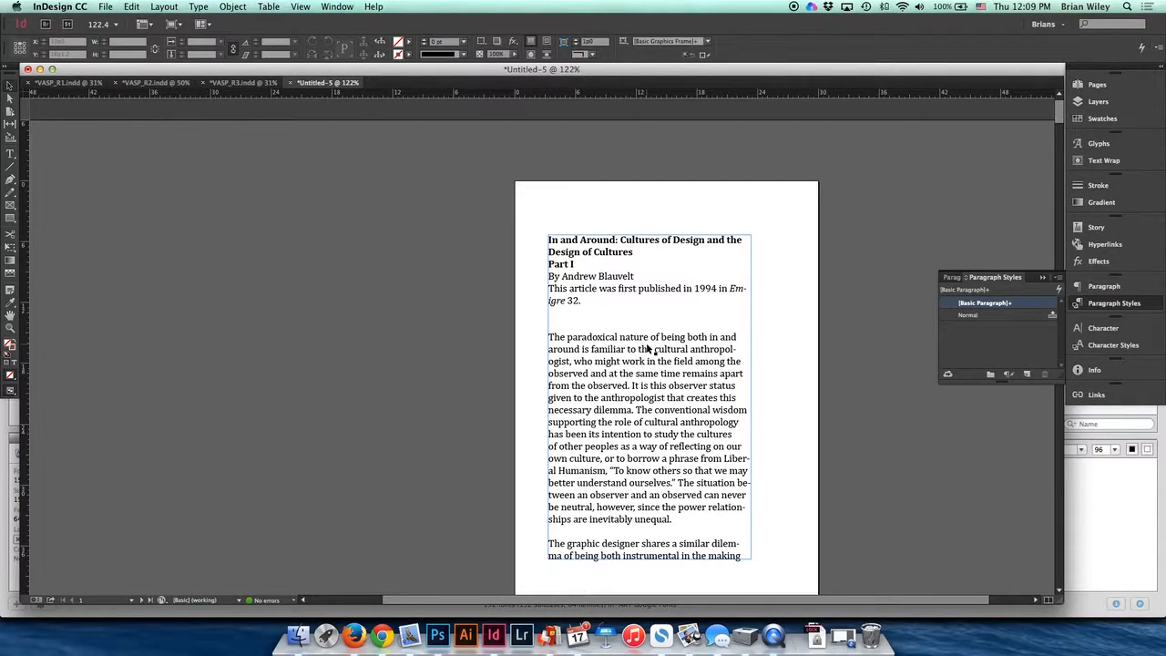
pyautogui.click(1027, 376)
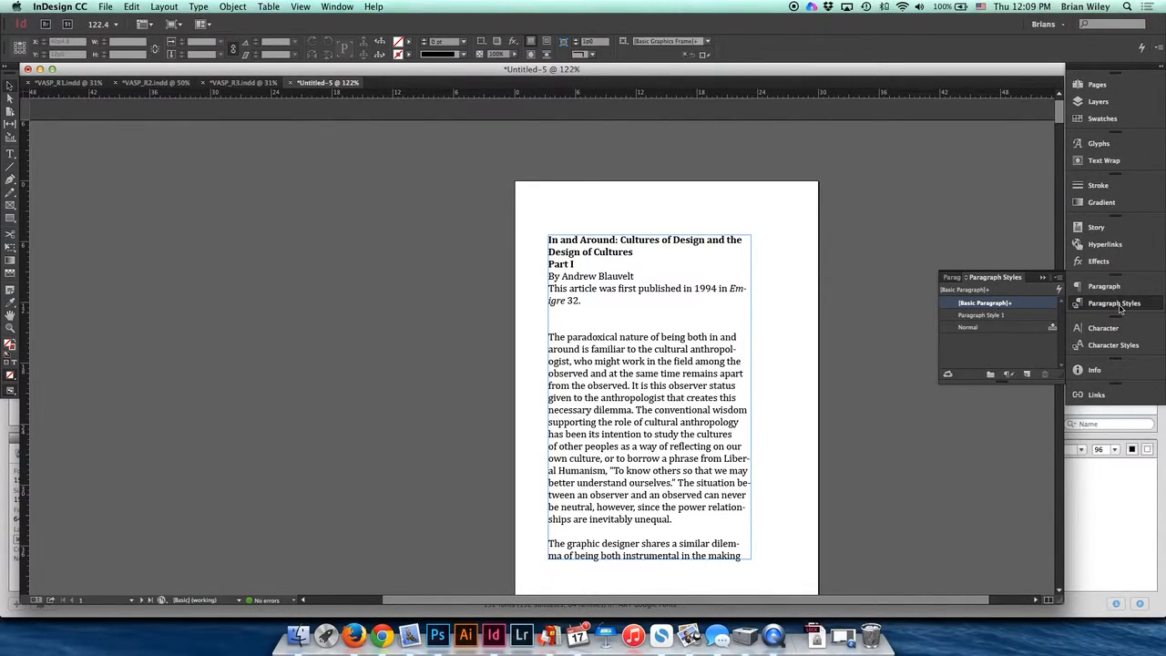
pyautogui.click(306, 7)
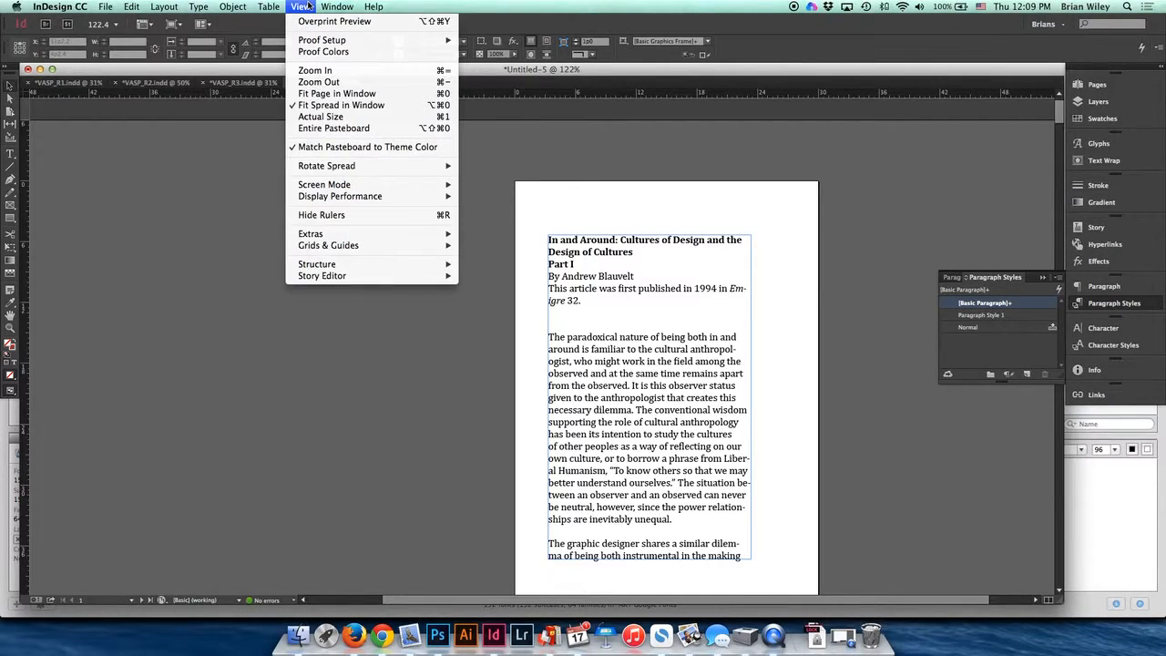
pyautogui.moveTo(332, 7)
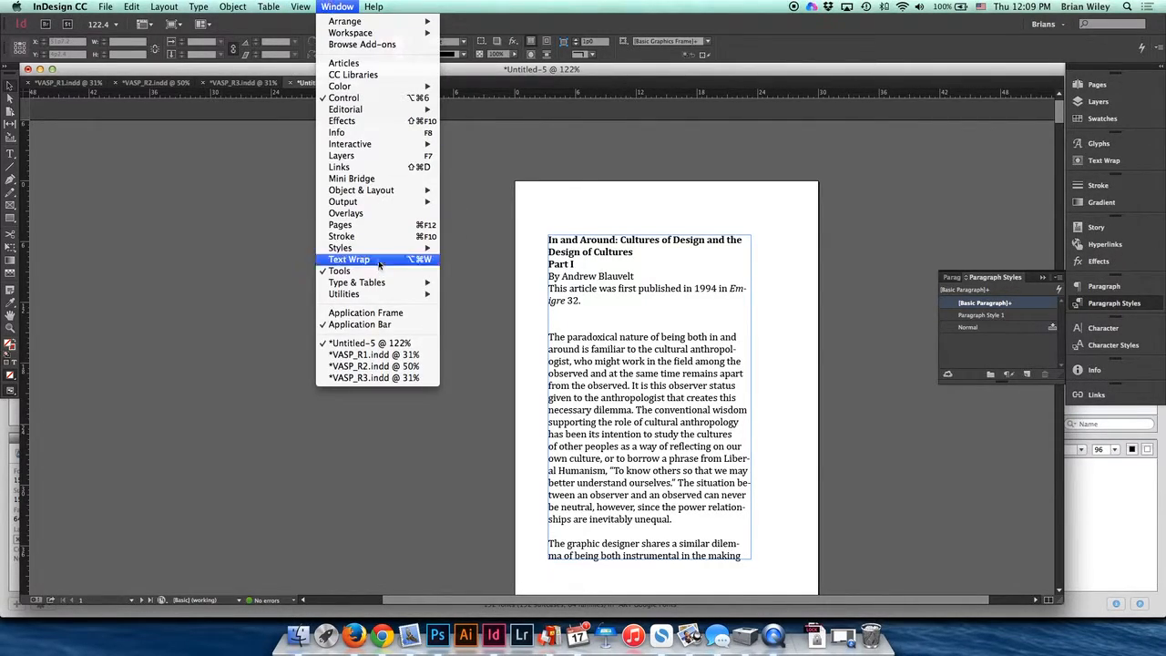
pyautogui.moveTo(383, 248)
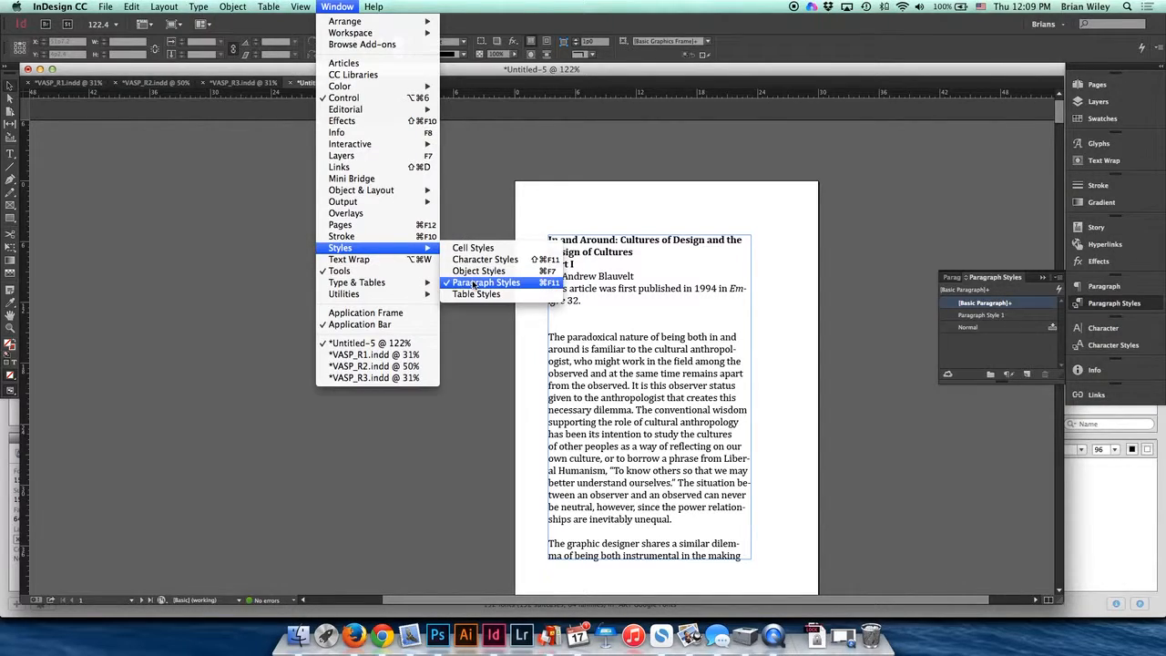
pyautogui.click(1045, 345)
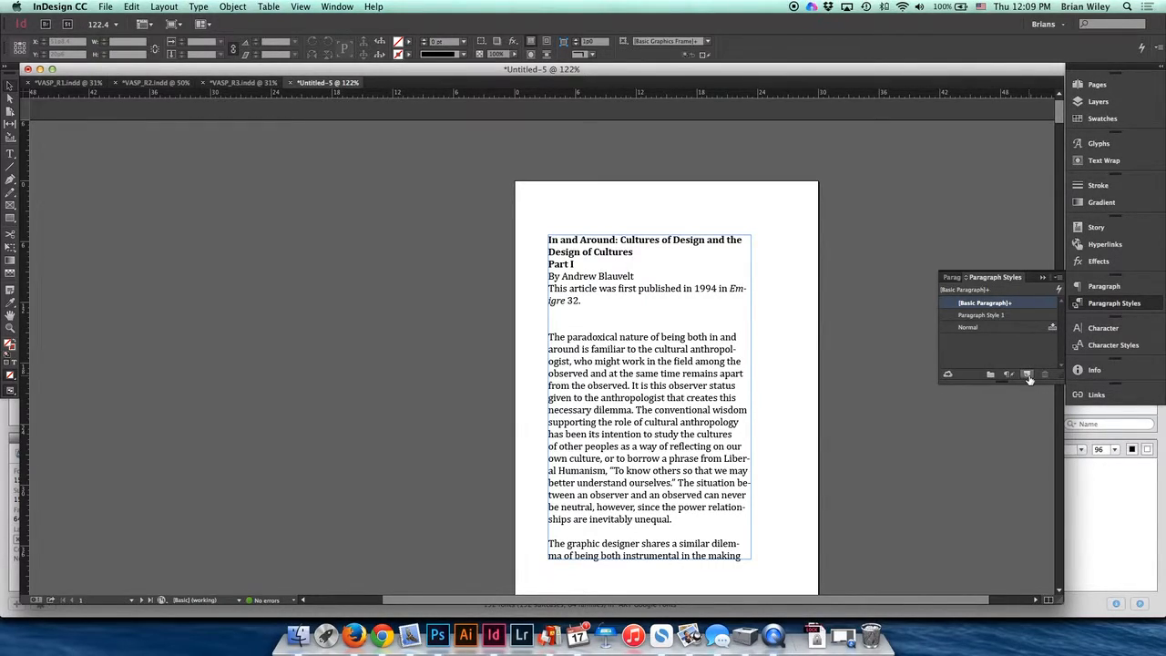
# - Rename the new paragraph style to Body Copy and go to its basic character formats
pyautogui.doubleClick(992, 316)
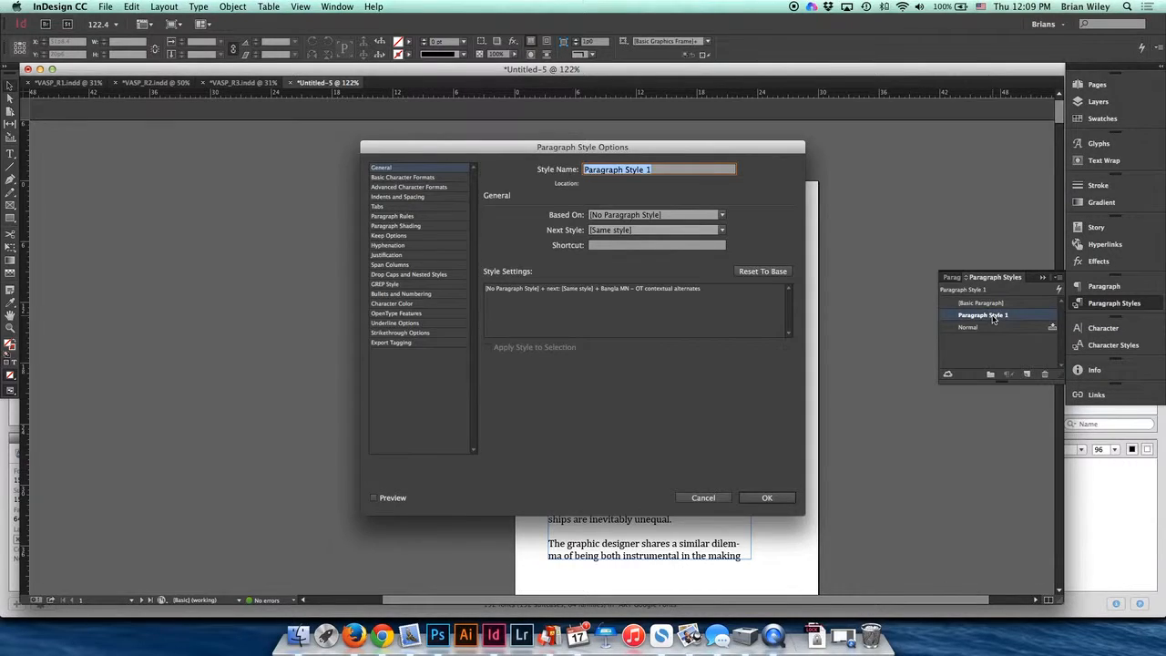
pyautogui.write('Body Copy')
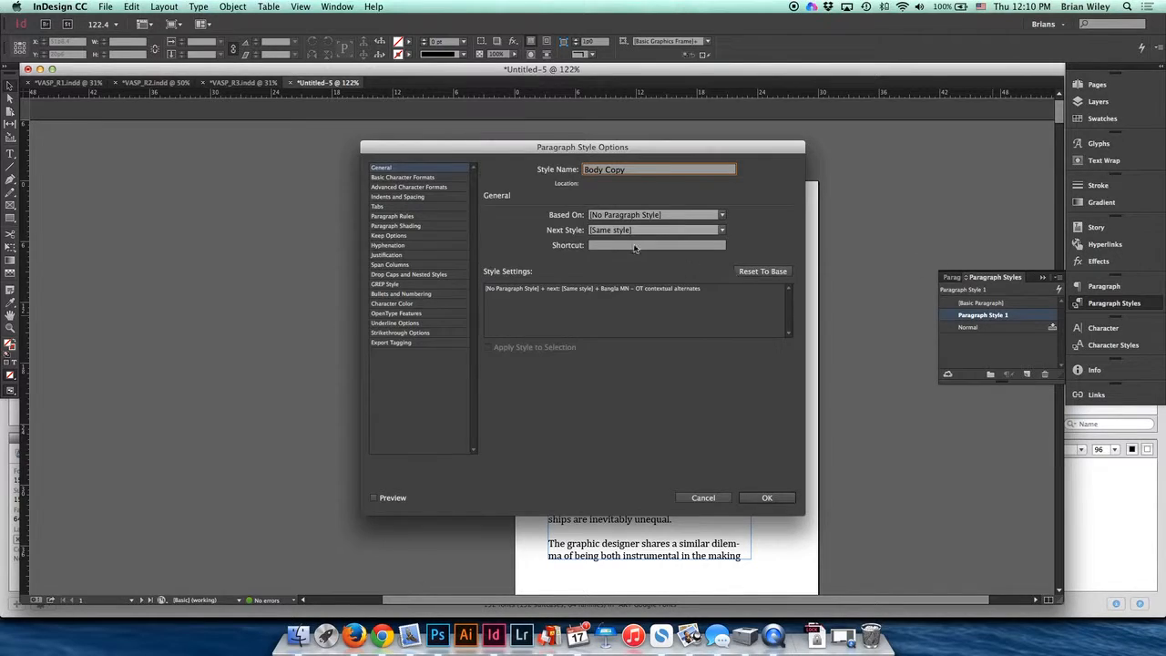
pyautogui.click(394, 178)
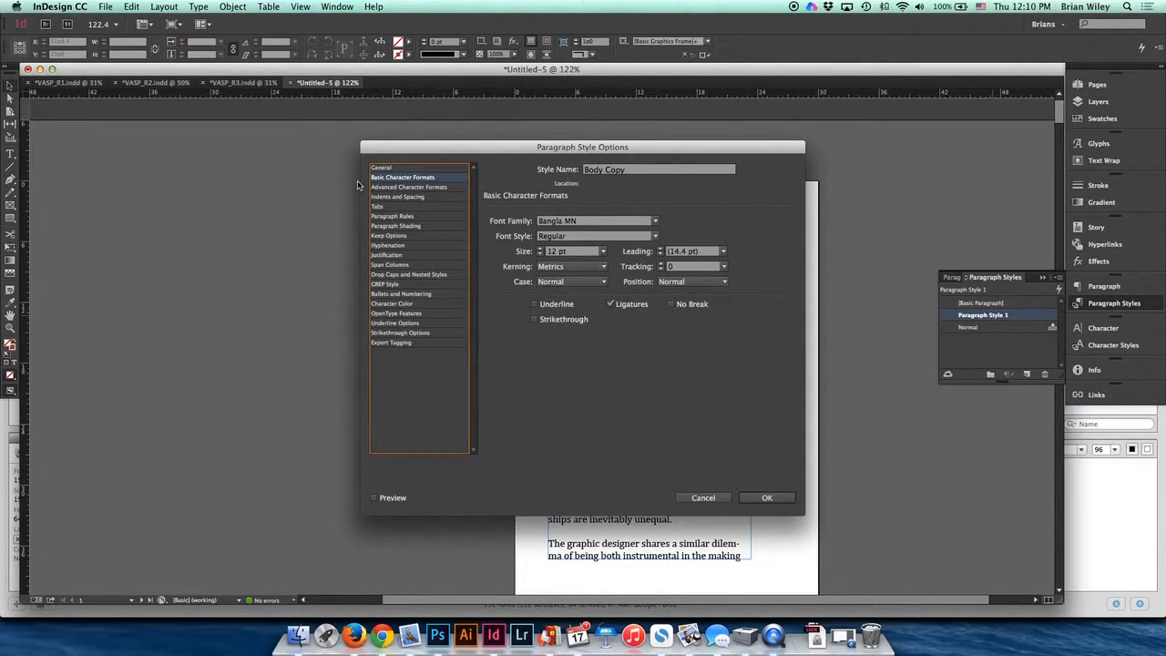
# - Browse through each category of the paragraph style options
pyautogui.click(414, 187)
pyautogui.click(407, 197)
pyautogui.click(388, 207)
pyautogui.click(390, 217)
pyautogui.click(389, 226)
pyautogui.click(389, 236)
pyautogui.click(387, 245)
pyautogui.click(387, 255)
pyautogui.click(390, 264)
pyautogui.click(390, 274)
pyautogui.click(386, 284)
pyautogui.click(389, 177)
# - Set the style's font family to Arno Pro with the Regular font style
pyautogui.click(654, 222)
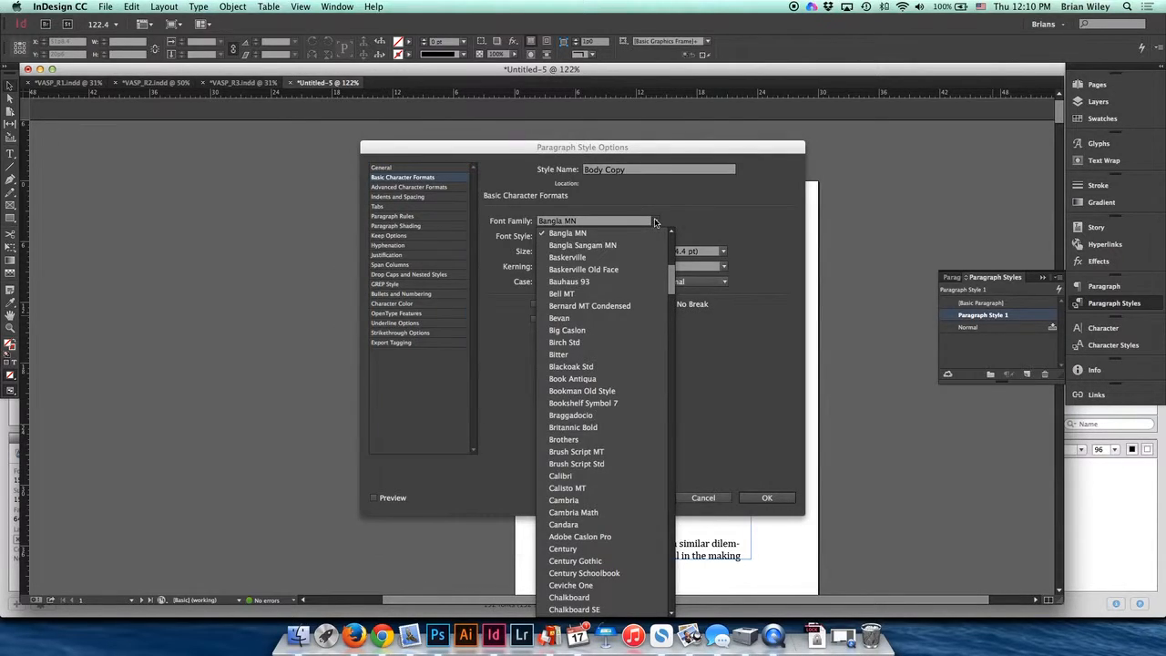
pyautogui.write('arno')
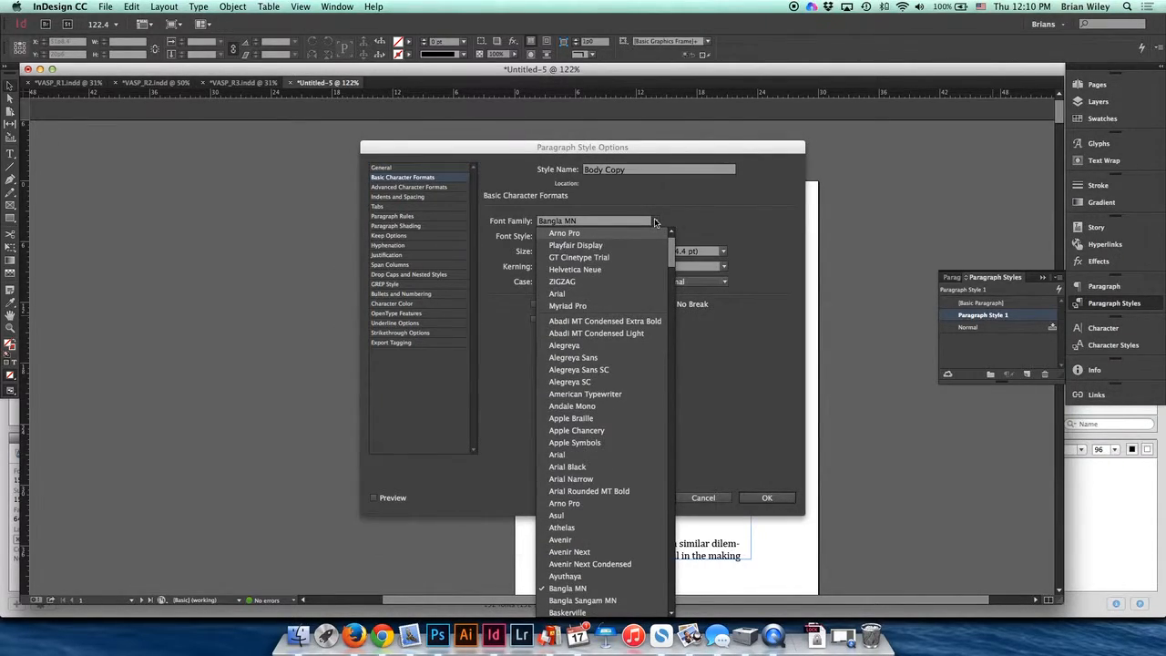
pyautogui.click(574, 236)
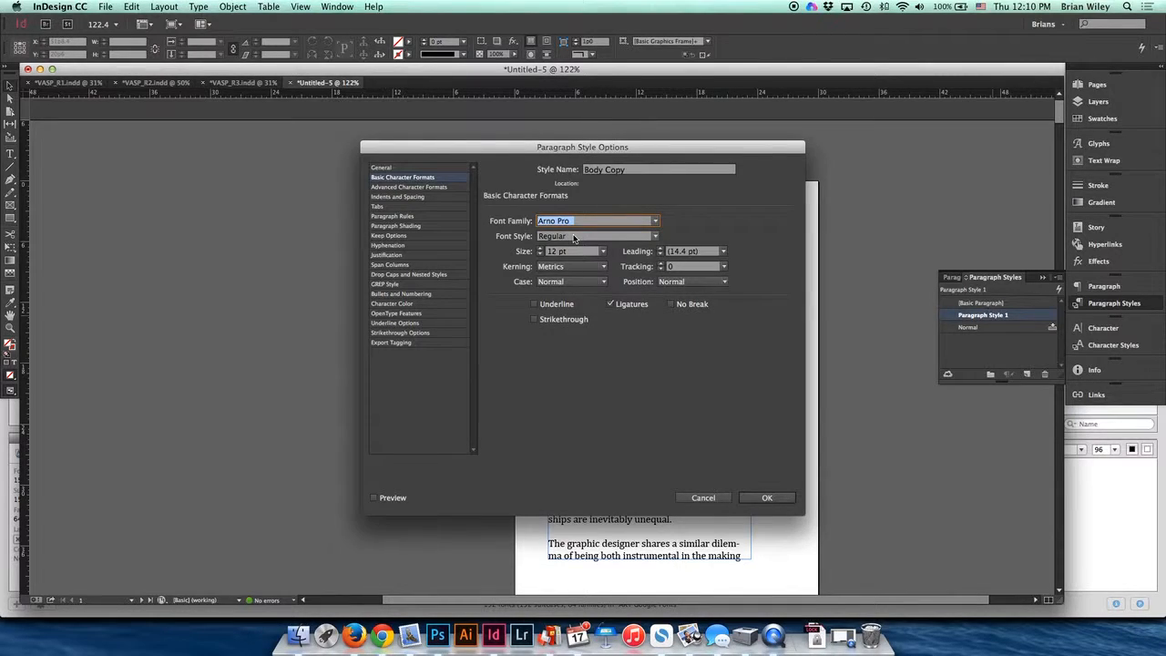
pyautogui.click(656, 237)
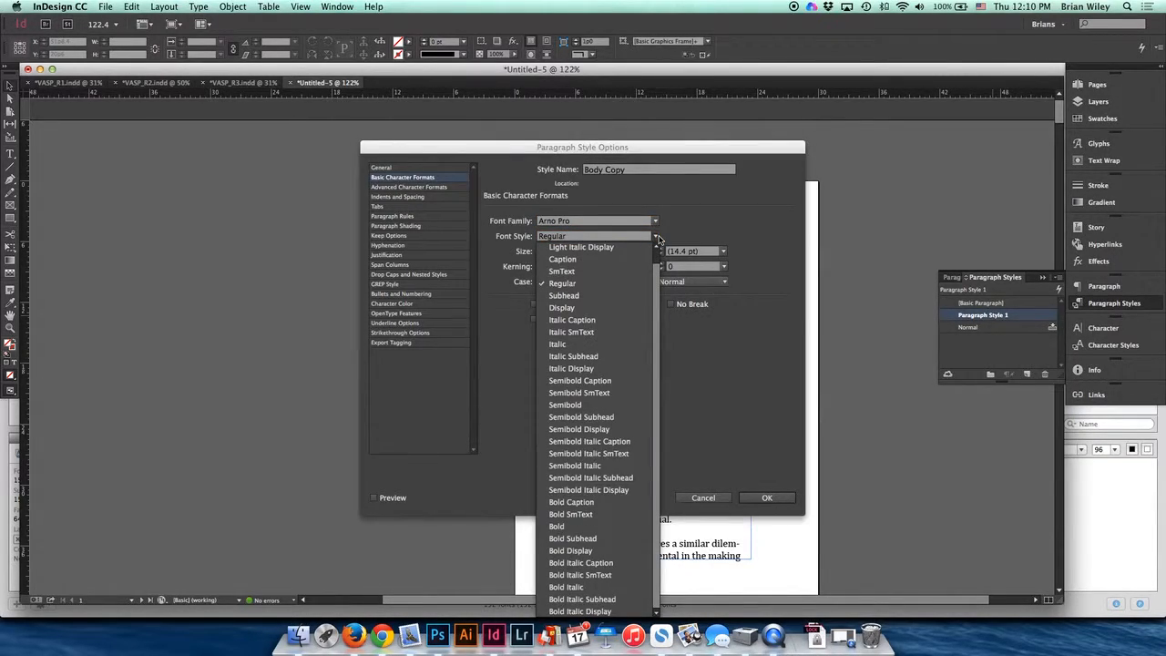
pyautogui.scroll(1, 654, 266)
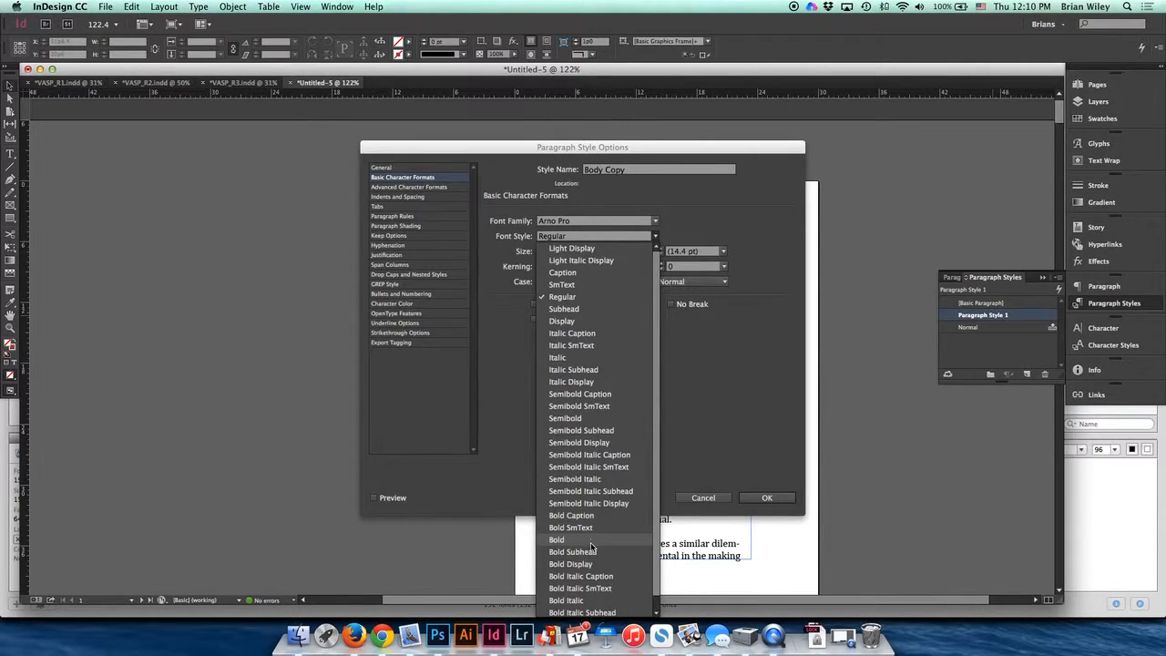
pyautogui.click(688, 358)
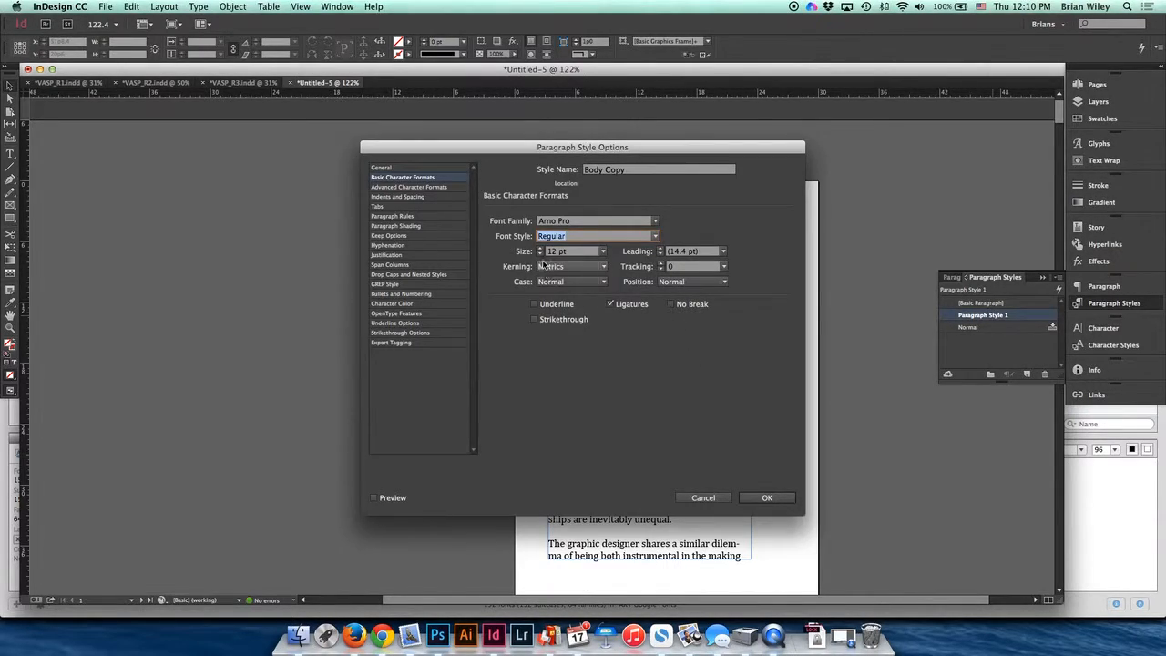
# - Set the style's size to 10 pt and leading to 12 pt, then confirm the style options
pyautogui.click(604, 254)
pyautogui.click(539, 250)
pyautogui.click(539, 248)
pyautogui.click(539, 249)
pyautogui.moveTo(536, 150); pyautogui.dragTo(269, 114)
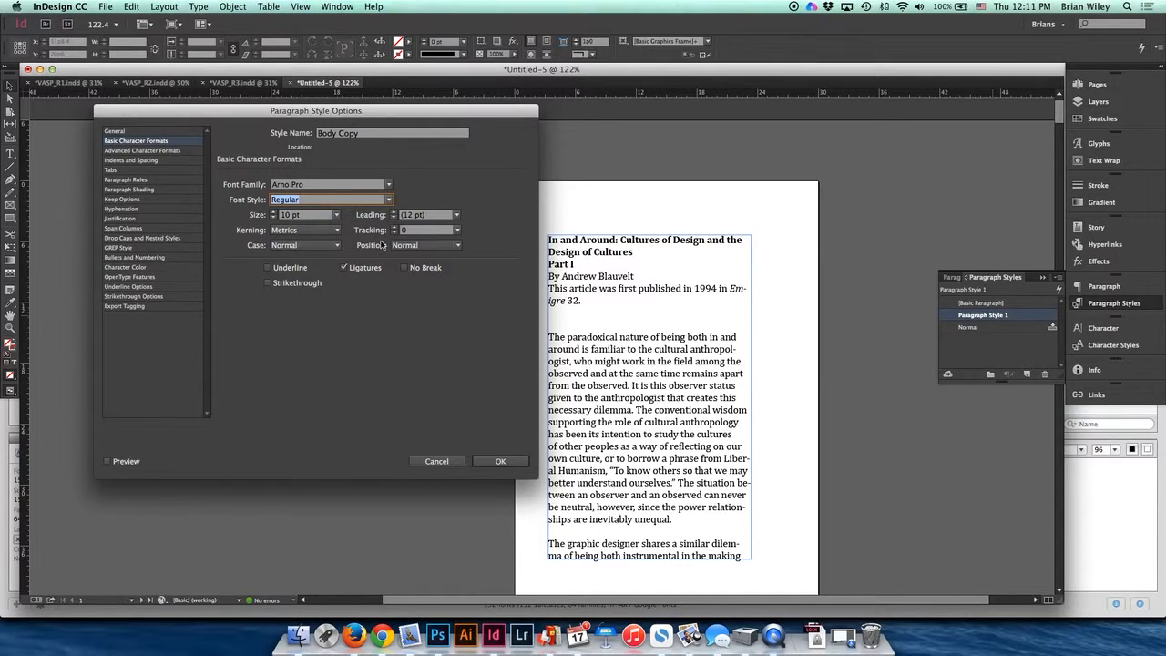
pyautogui.click(500, 462)
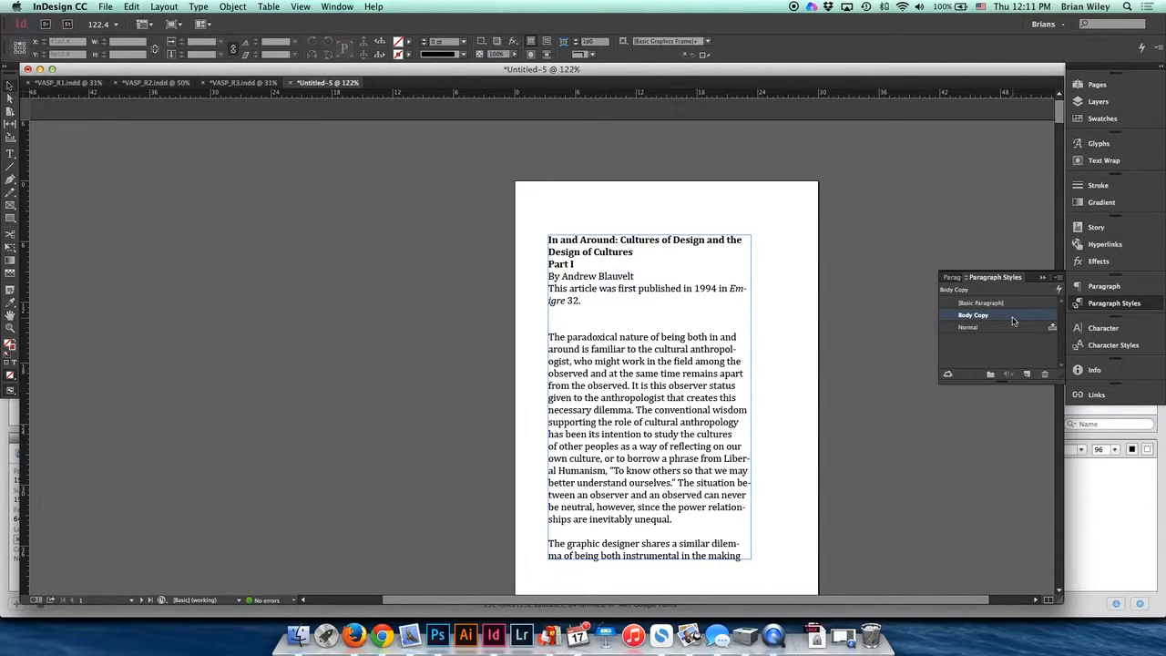
# - Select all the article text and apply the Body Copy paragraph style to it
pyautogui.click(628, 286)
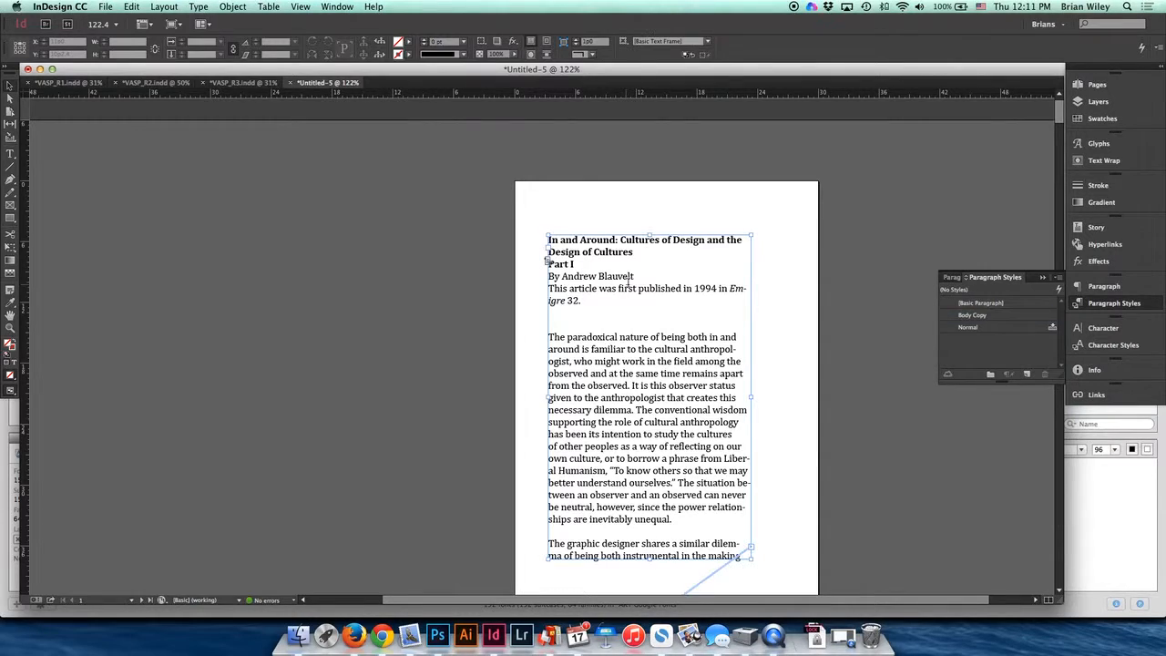
pyautogui.doubleClick(644, 287)
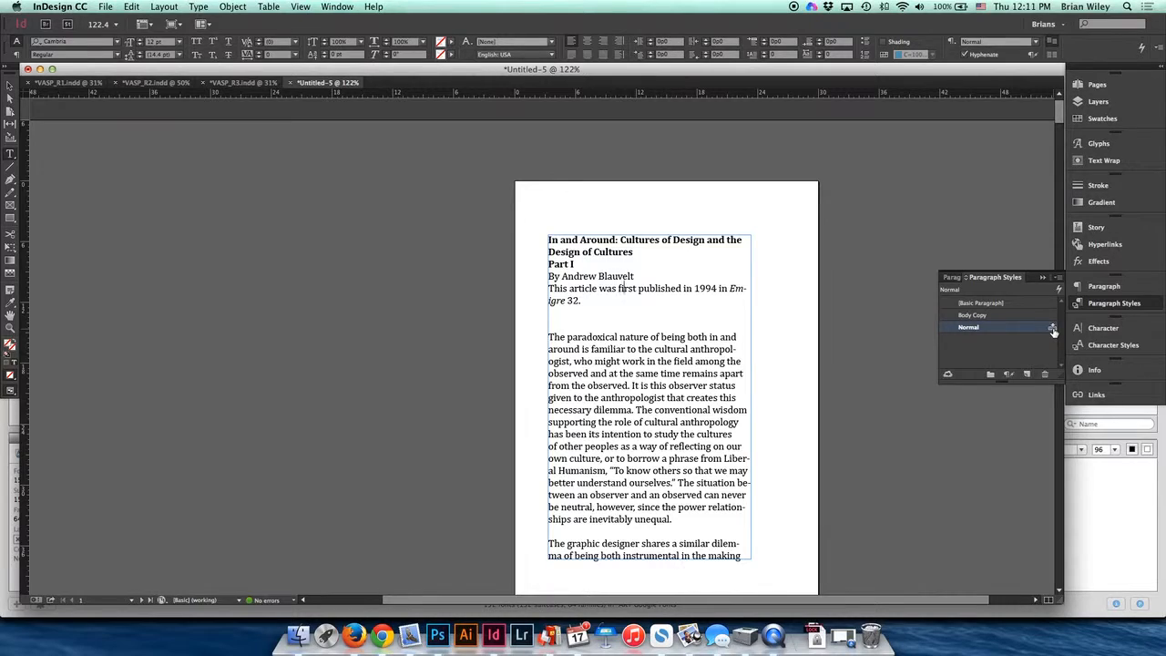
pyautogui.press('super+Tab')
pyautogui.press('super+Tab')
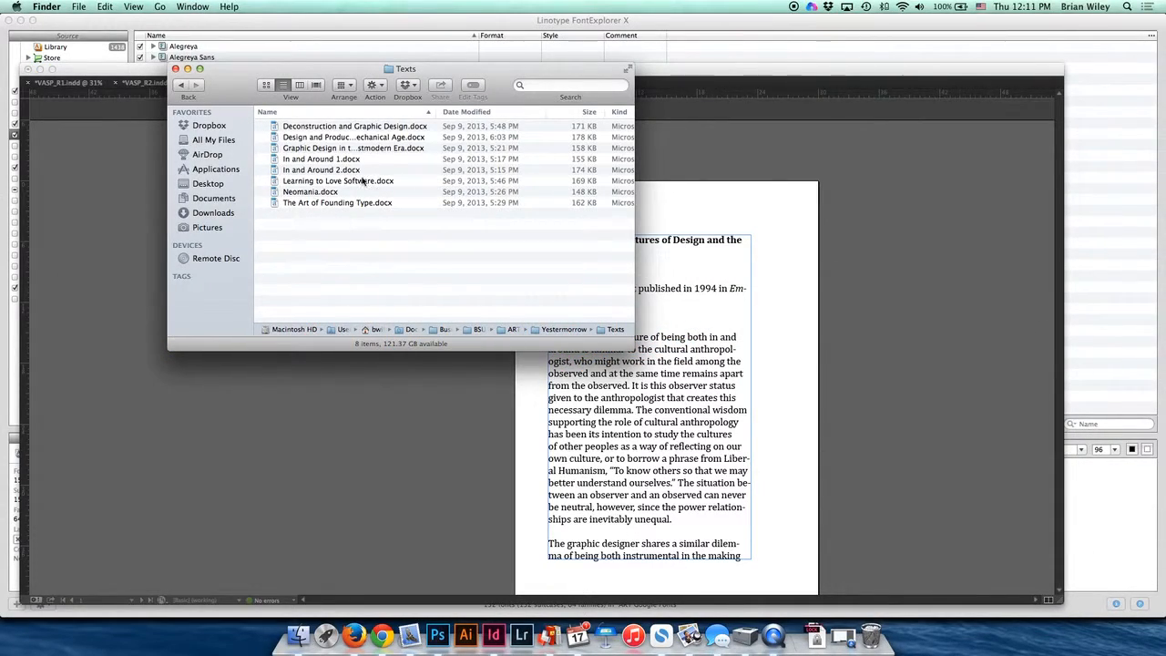
pyautogui.press('super+Tab')
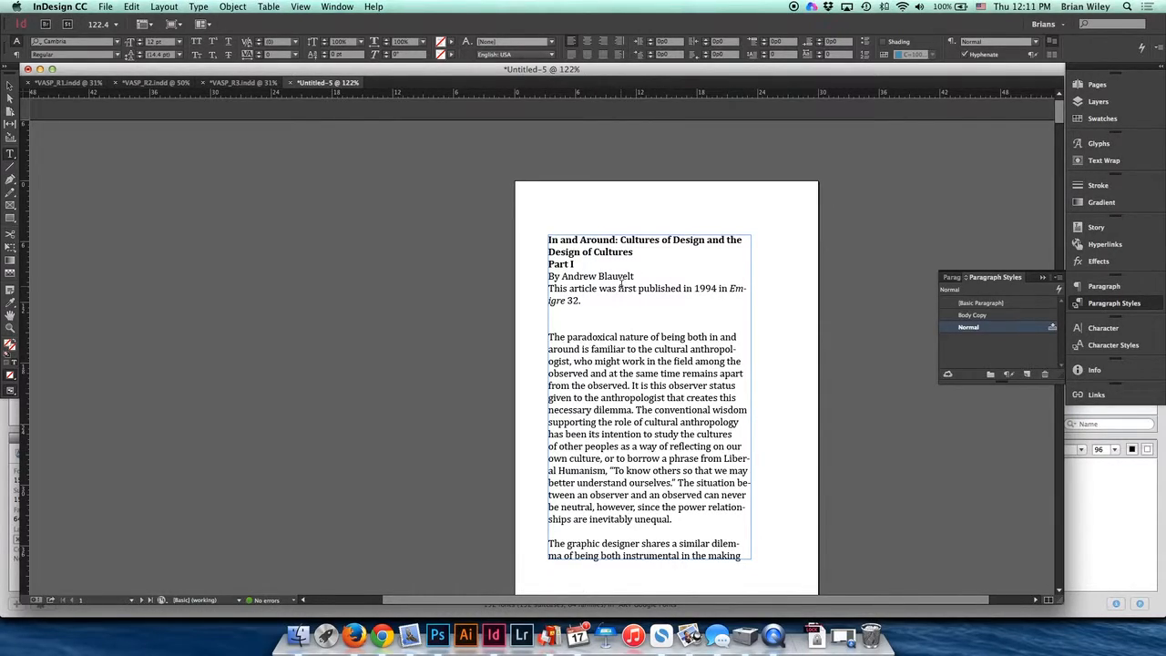
pyautogui.press('super+a')
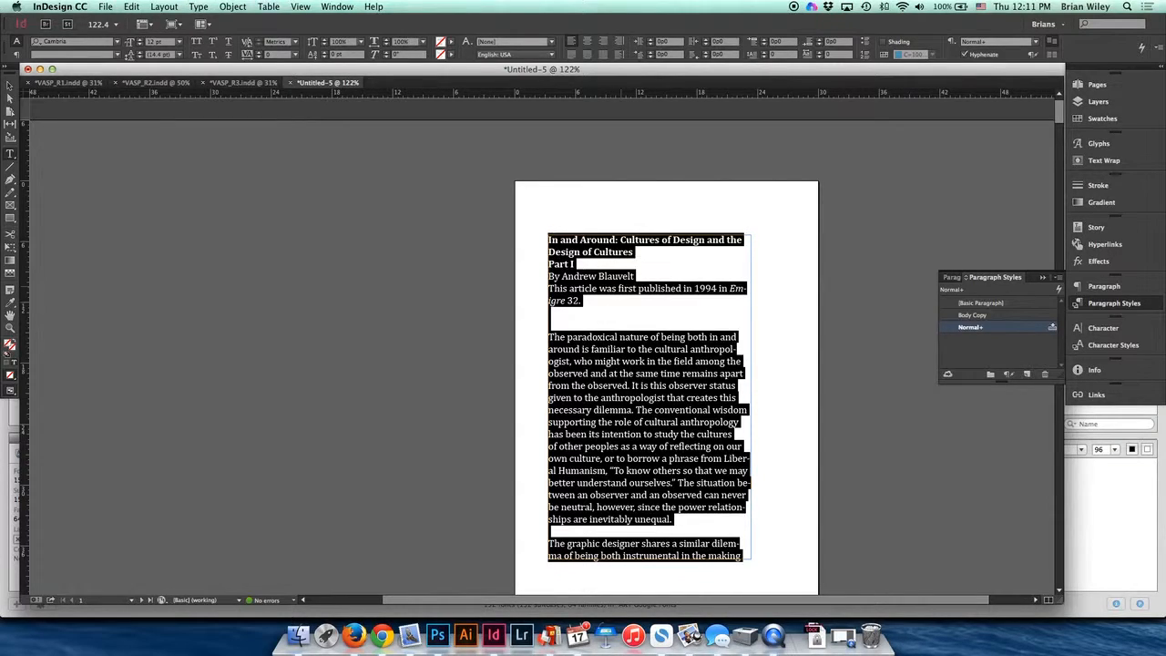
pyautogui.click(993, 317)
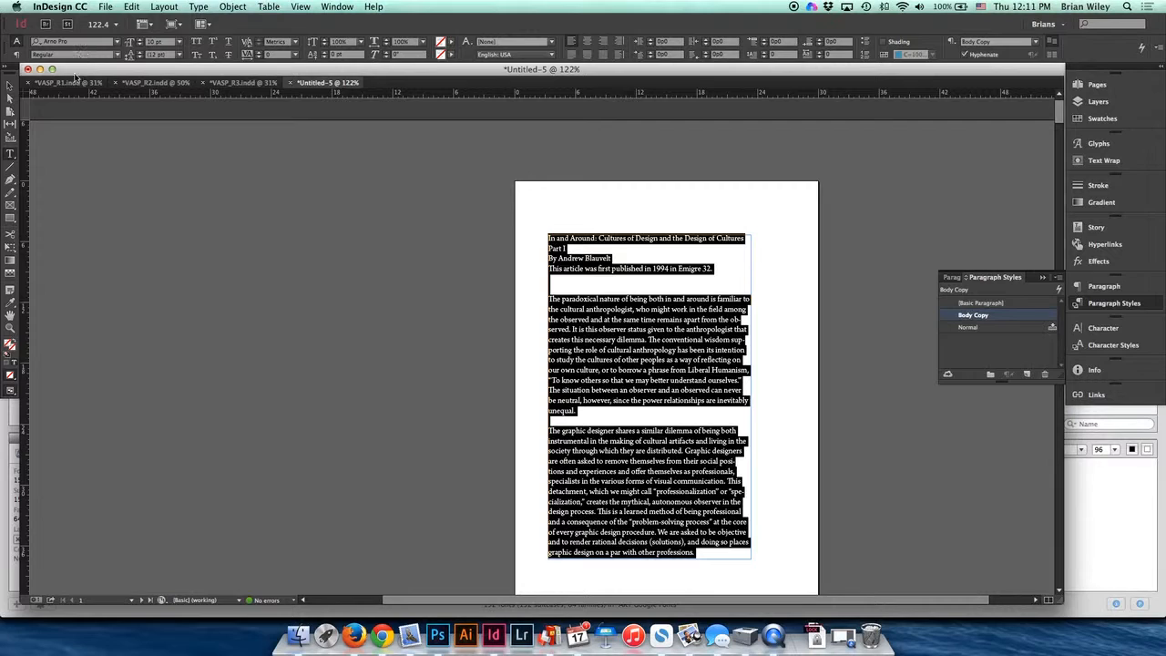
# - Change the Body Copy paragraph style's font family to Alegreya
pyautogui.click(10, 85)
pyautogui.doubleClick(682, 341)
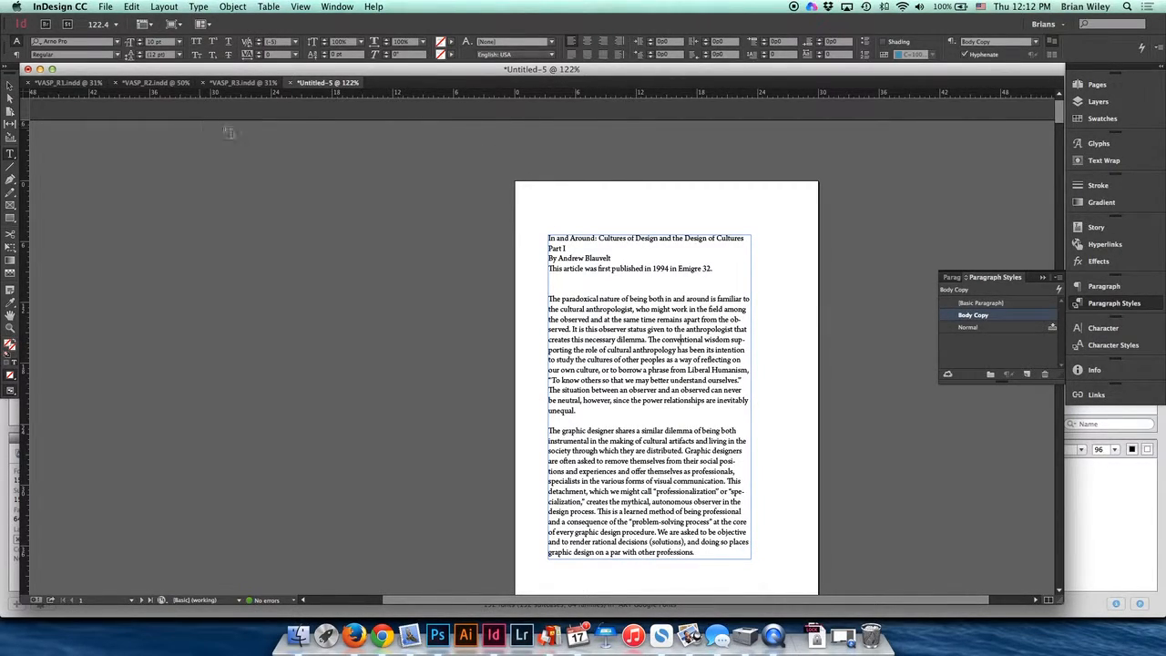
pyautogui.click(10, 86)
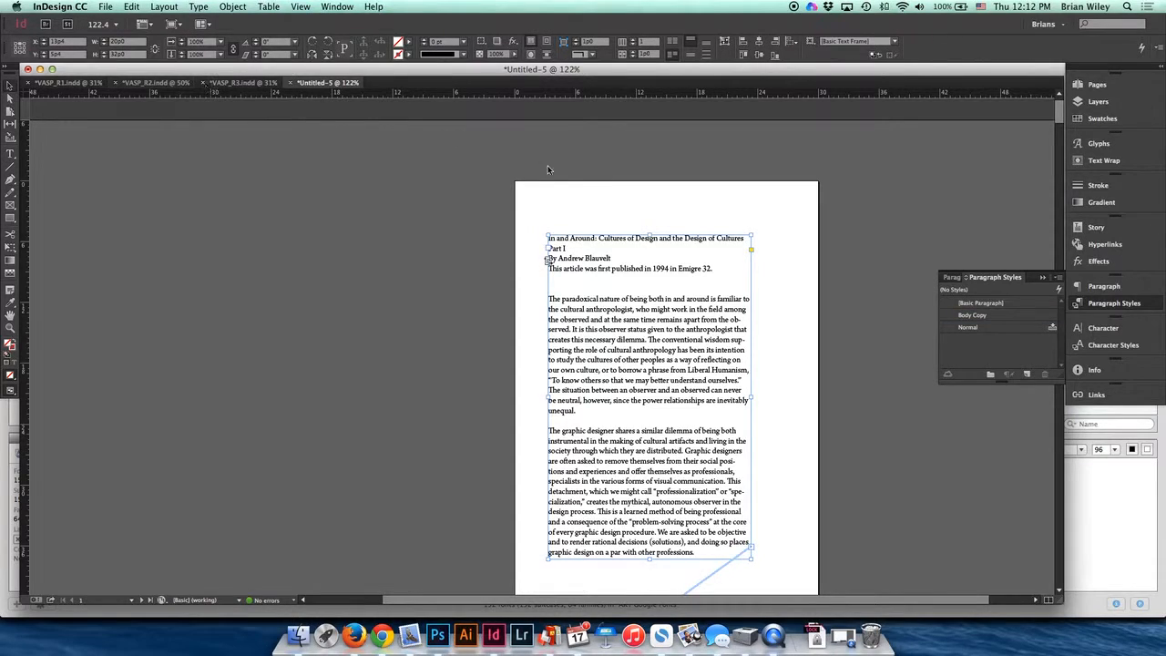
pyautogui.doubleClick(1013, 315)
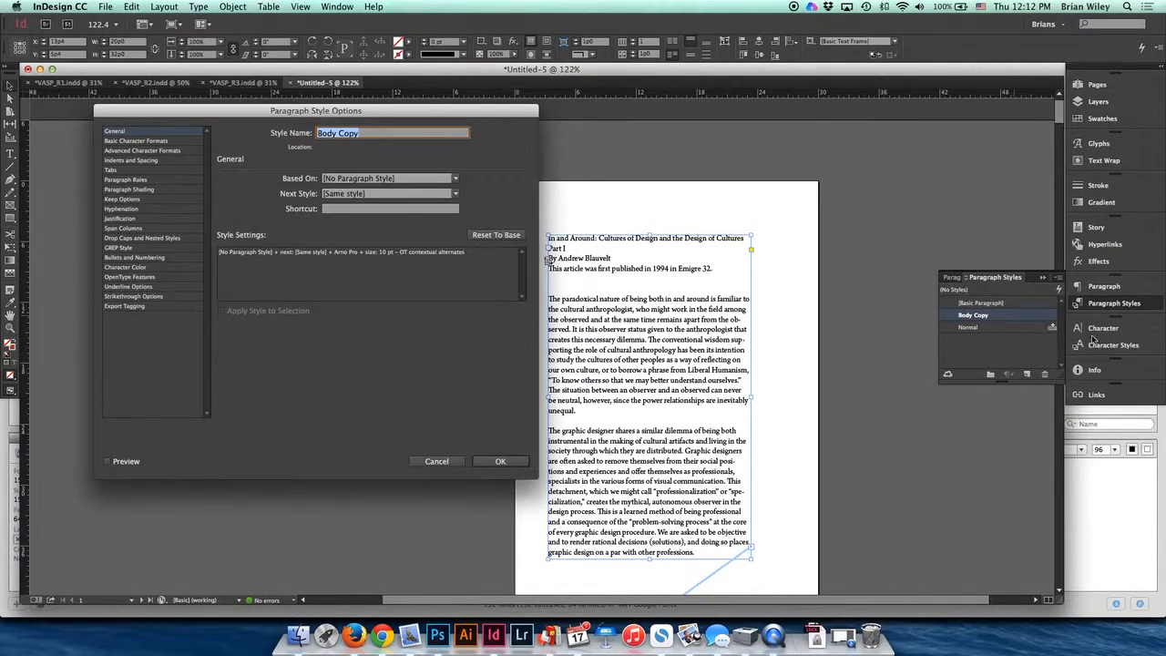
pyautogui.moveTo(161, 115); pyautogui.dragTo(117, 112)
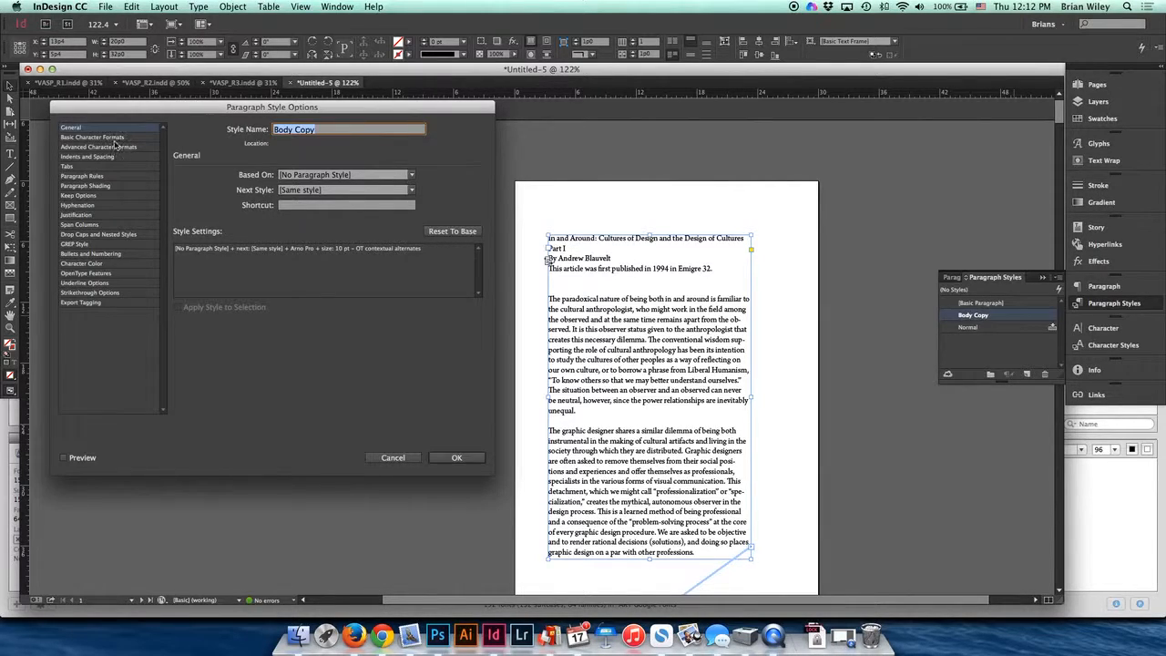
pyautogui.click(113, 138)
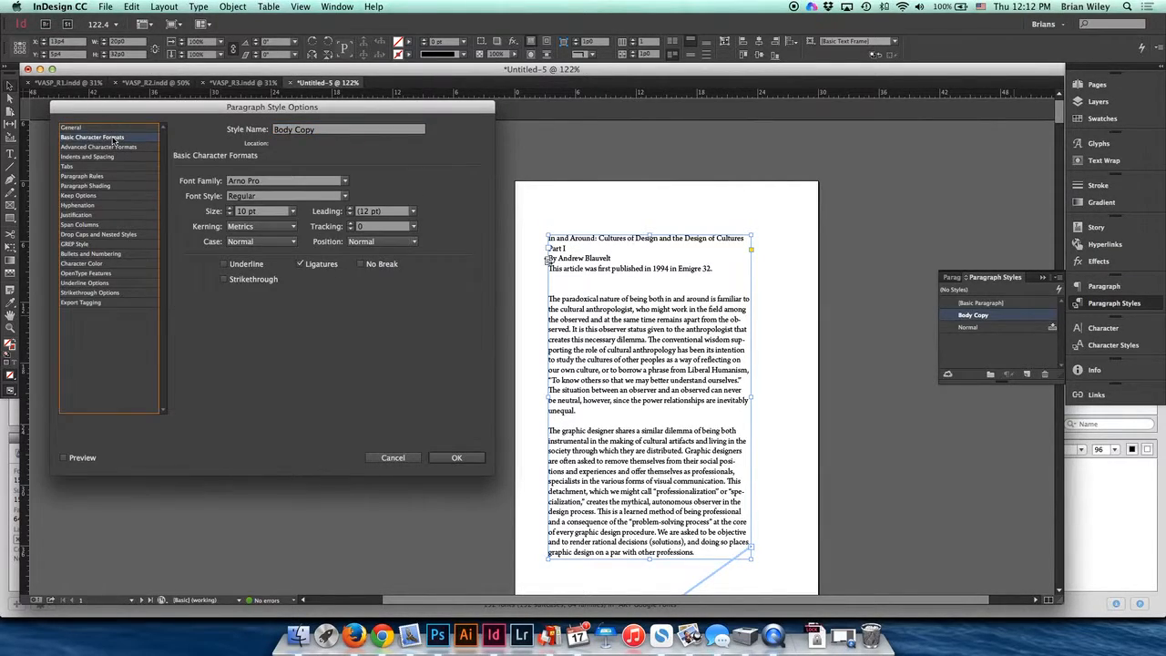
pyautogui.click(344, 180)
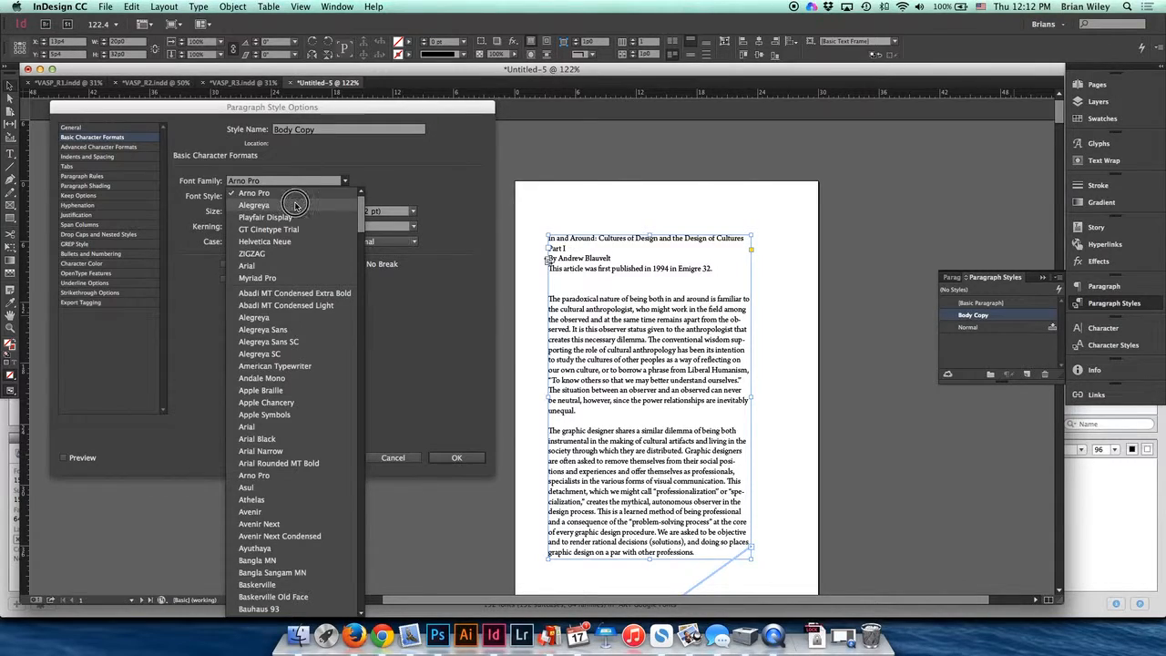
pyautogui.click(301, 205)
pyautogui.click(455, 456)
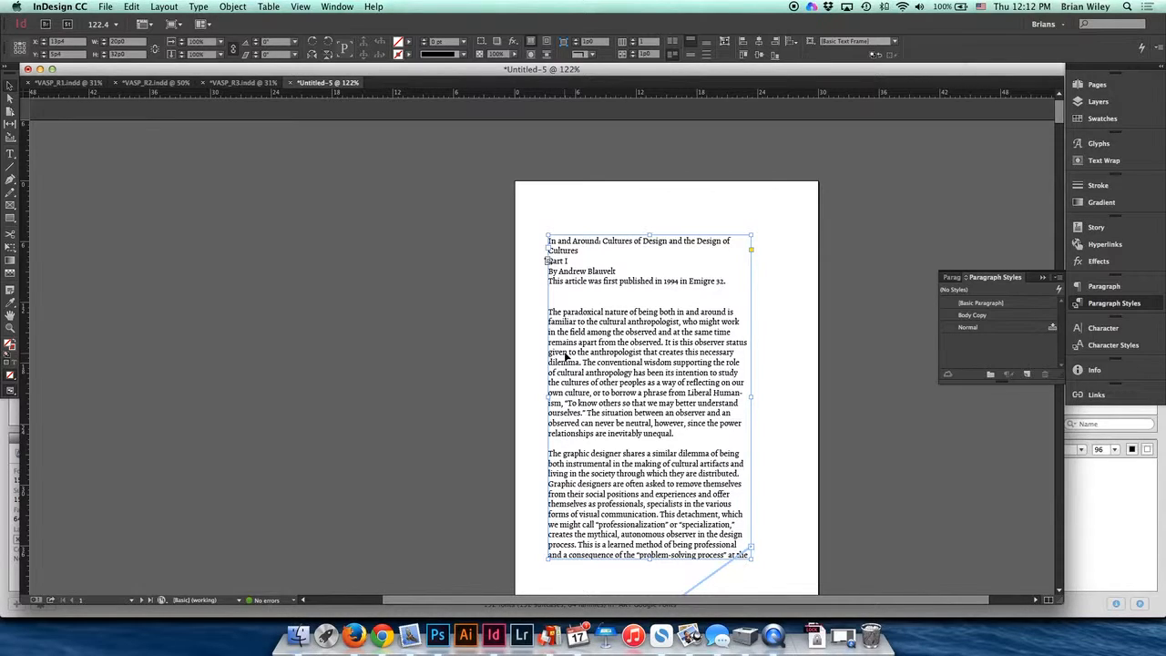
# - Set the Body Copy style's size to 9 pt and its leading to 12 pt
pyautogui.doubleClick(986, 316)
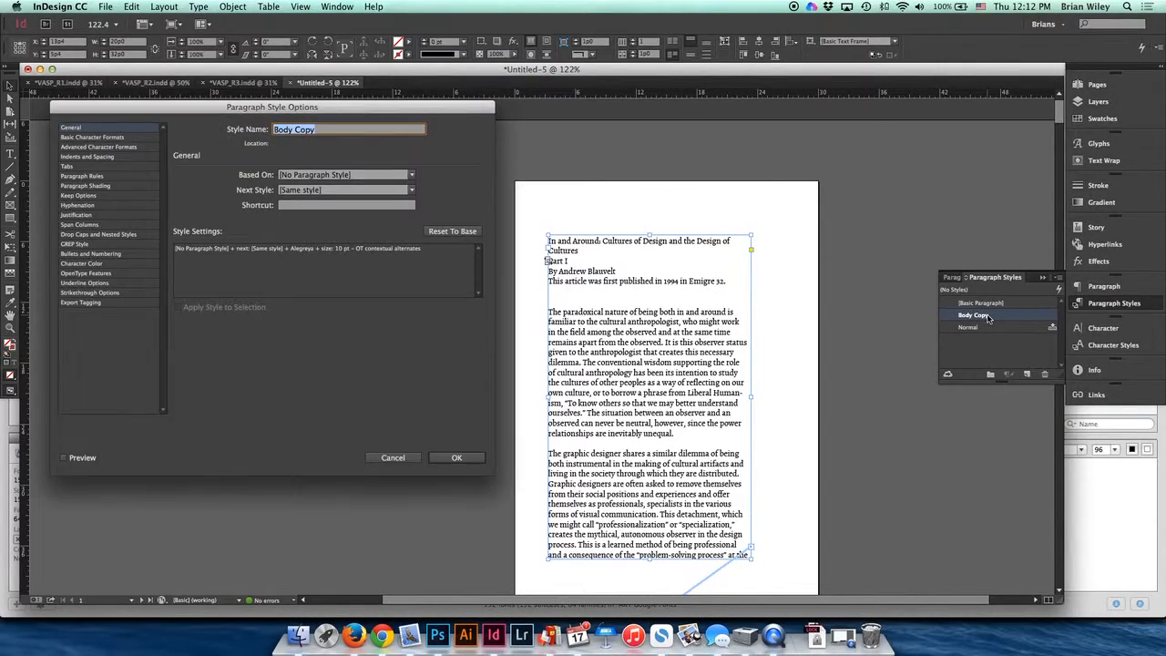
pyautogui.click(73, 138)
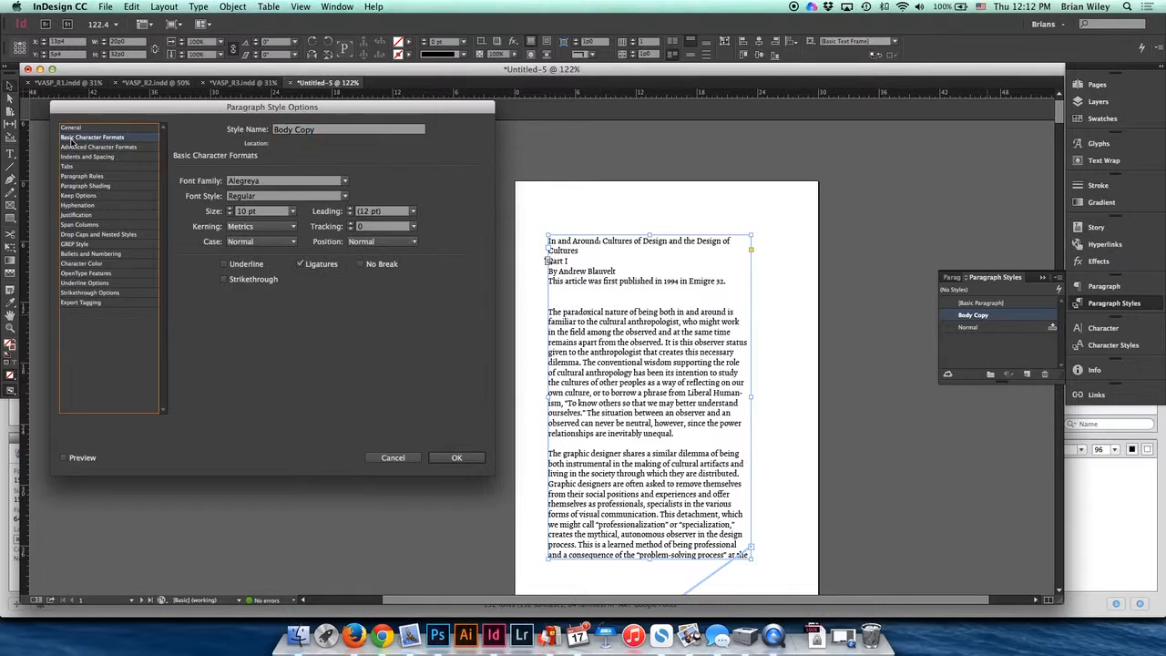
pyautogui.click(231, 214)
pyautogui.click(349, 209)
pyautogui.click(348, 208)
pyautogui.click(453, 458)
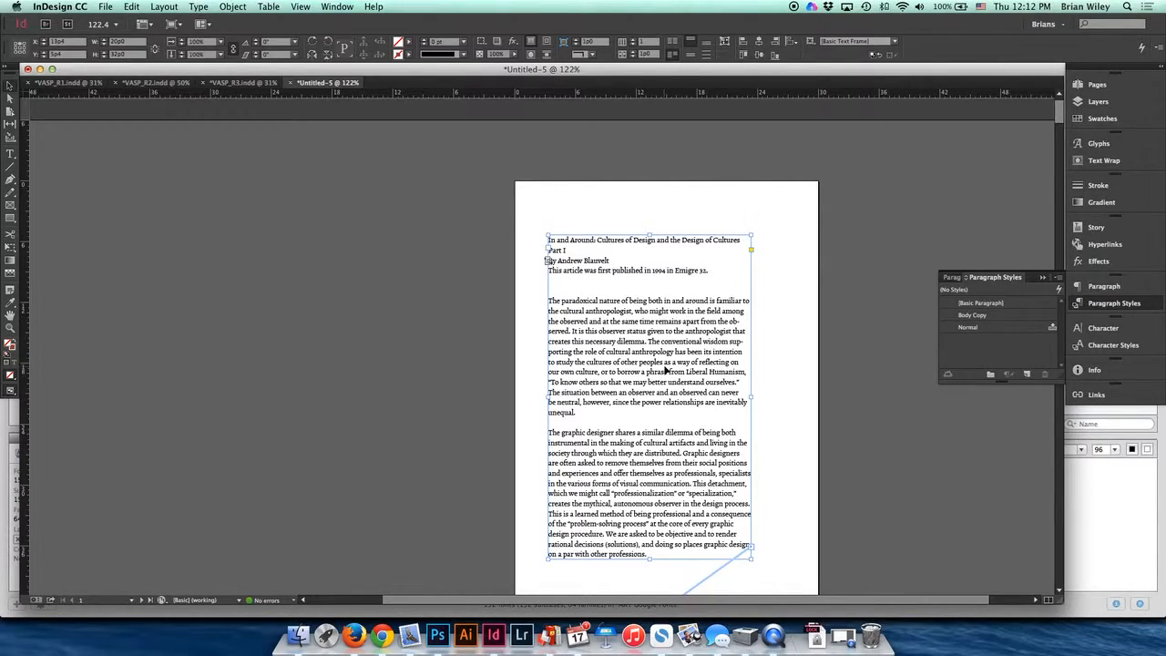
# - Delete the empty pages 20 through 30 from the document, accepting the warning
pyautogui.scroll(-20, 665, 370)
pyautogui.scroll(-15, 663, 369)
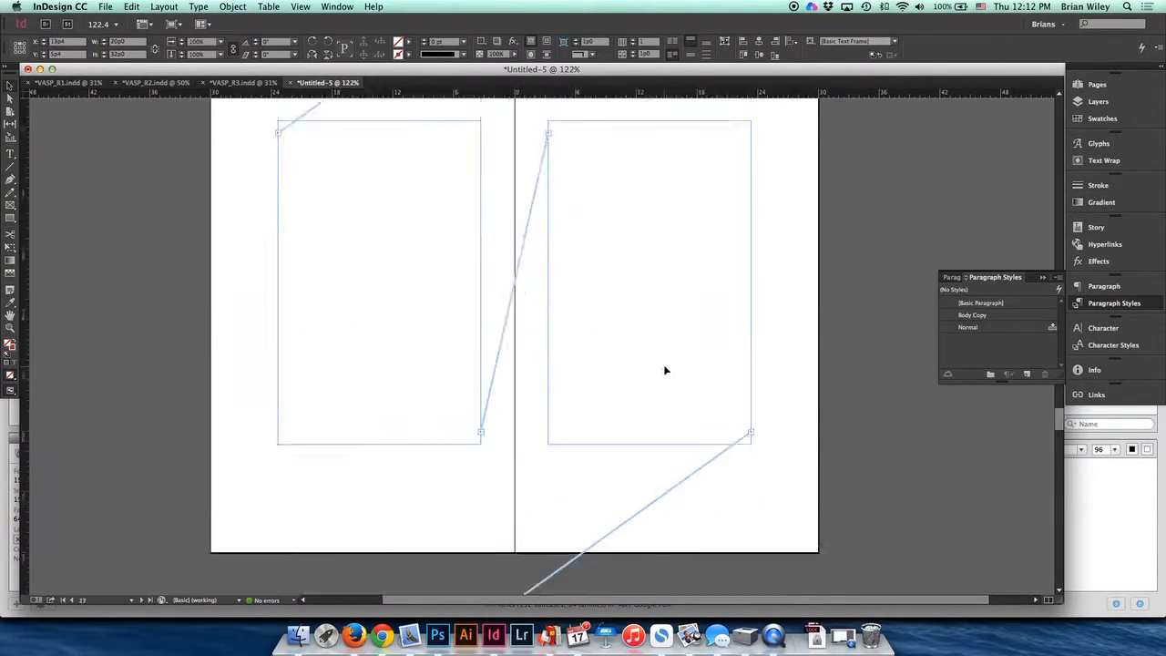
pyautogui.scroll(-4, 663, 364)
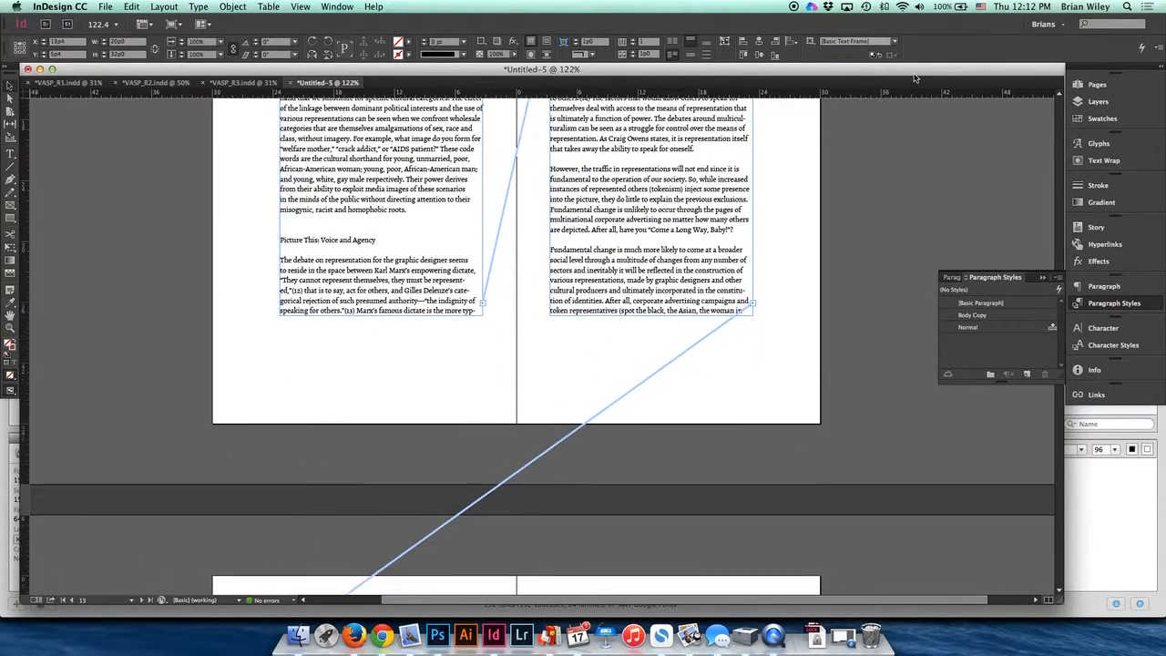
pyautogui.click(1096, 83)
pyautogui.scroll(-5, 1021, 288)
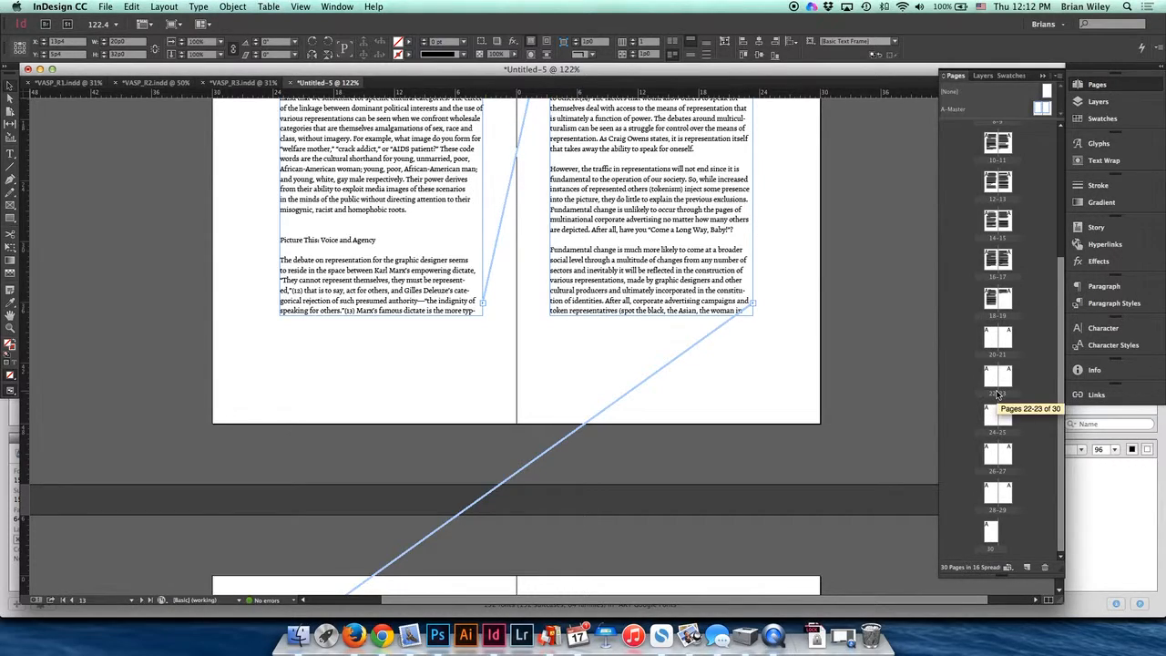
pyautogui.click(991, 531)
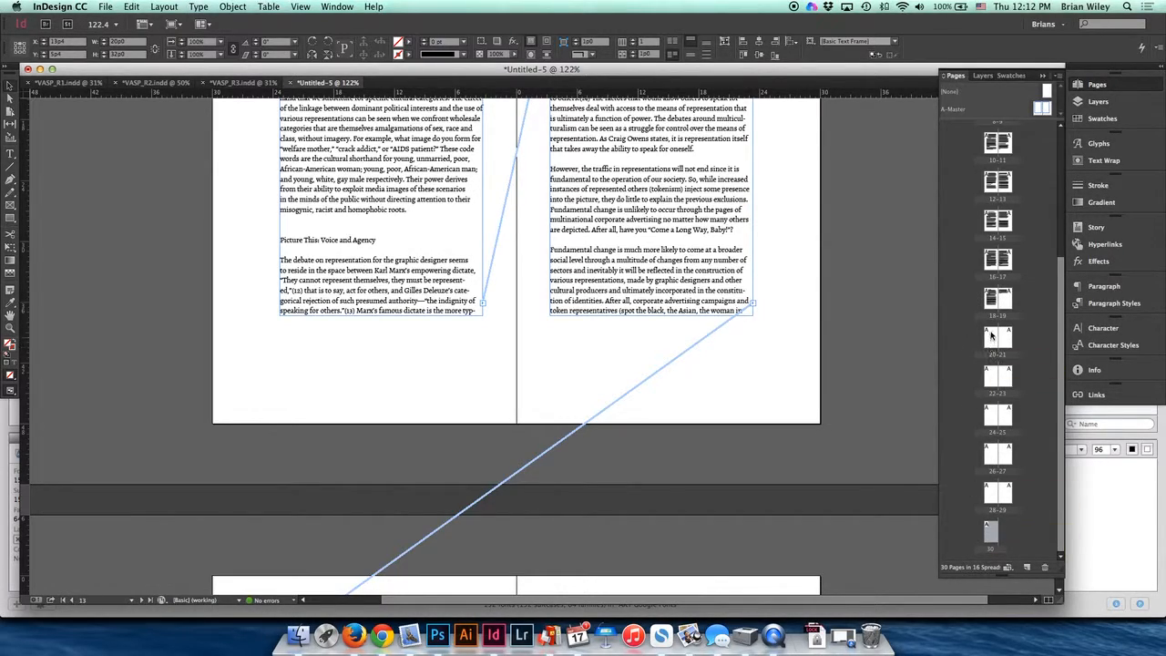
pyautogui.keyDown('shift'); pyautogui.click(993, 347); pyautogui.keyUp('shift')
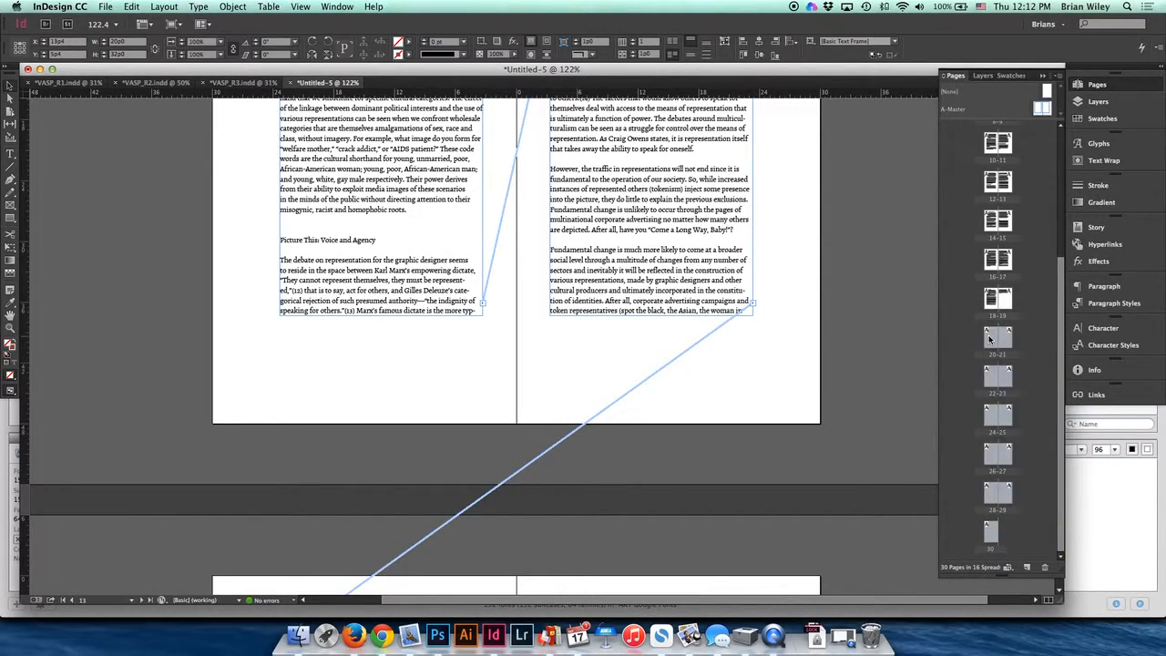
pyautogui.click(1045, 566)
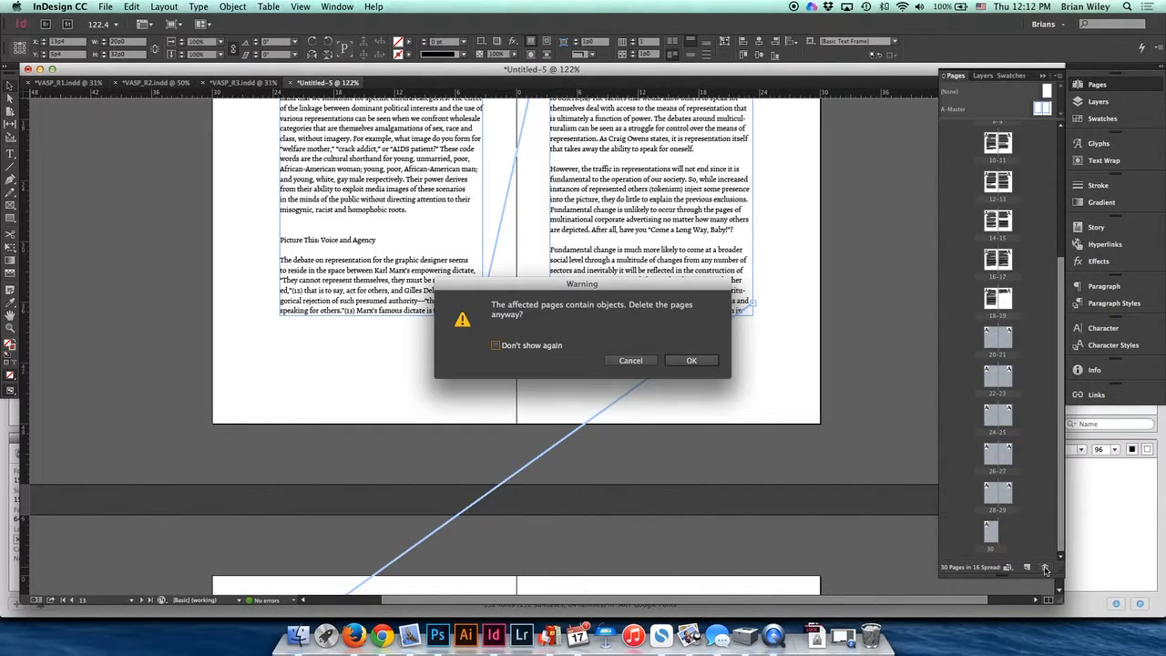
pyautogui.click(689, 360)
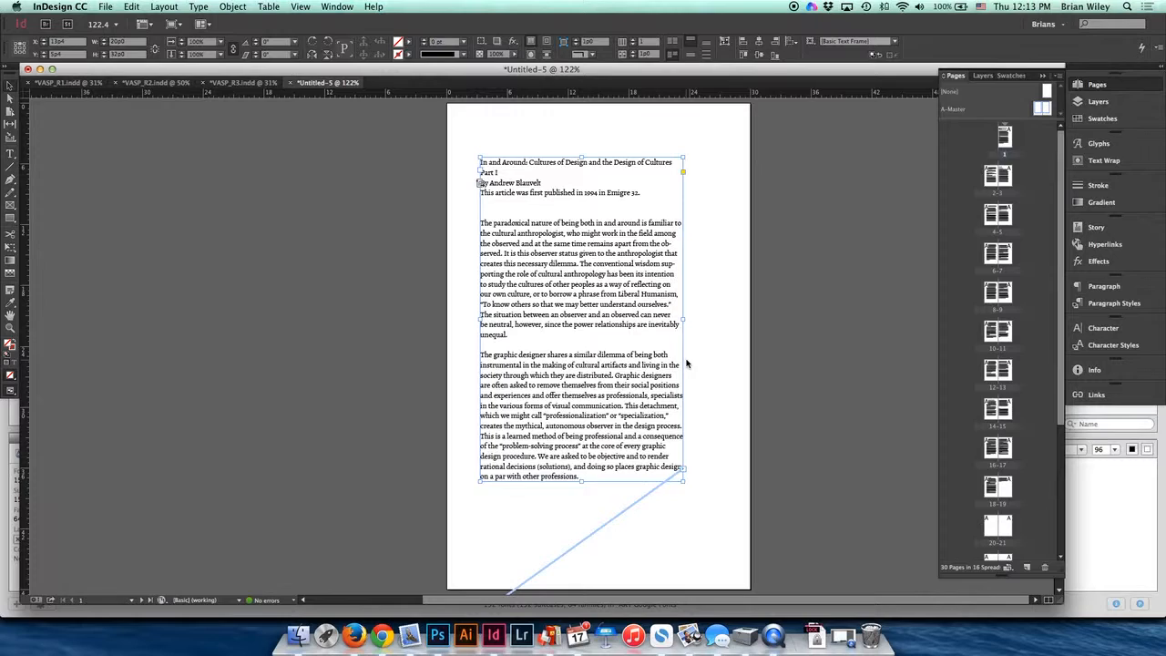
pyautogui.scroll(-5, 988, 381)
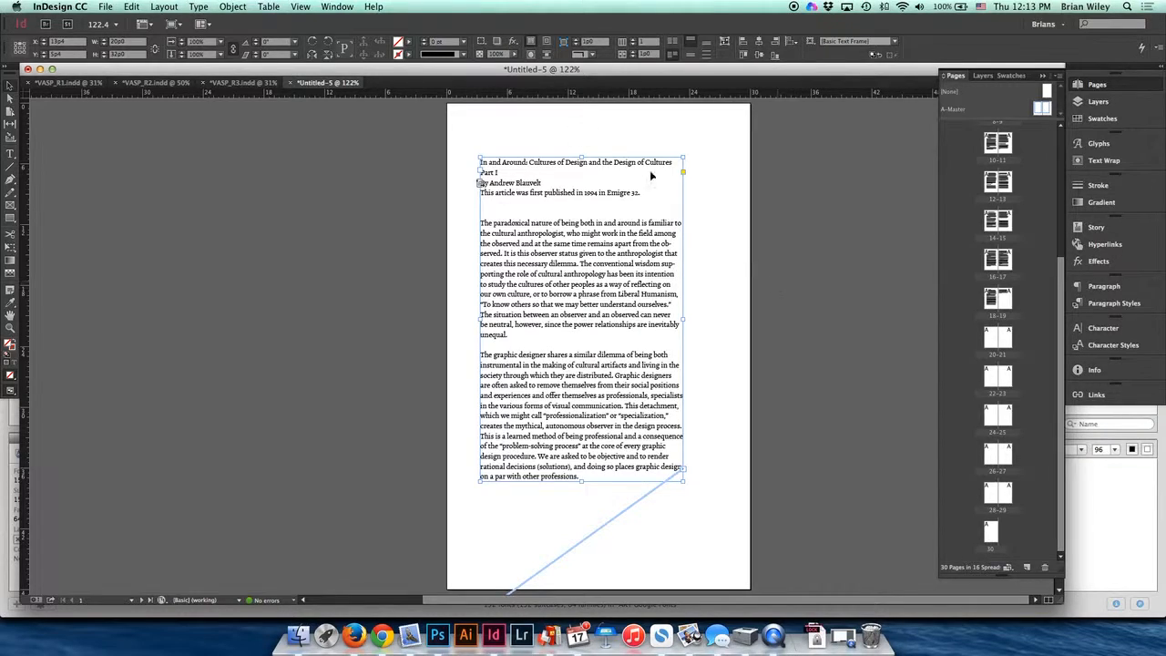
pyautogui.click(51, 8)
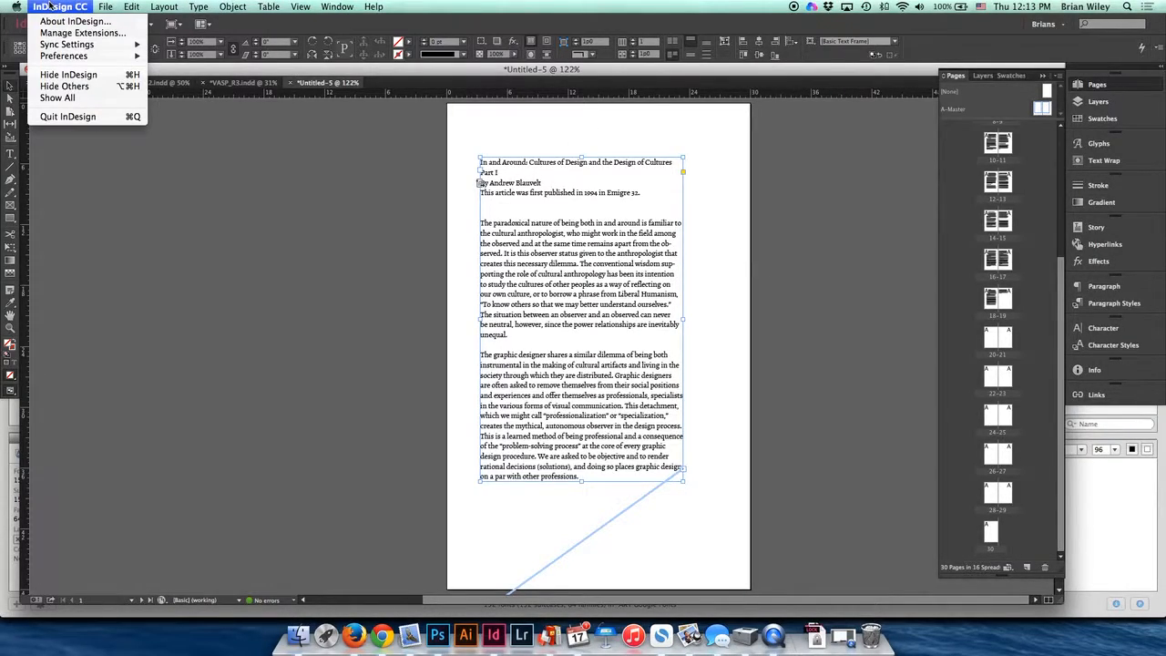
pyautogui.moveTo(71, 57)
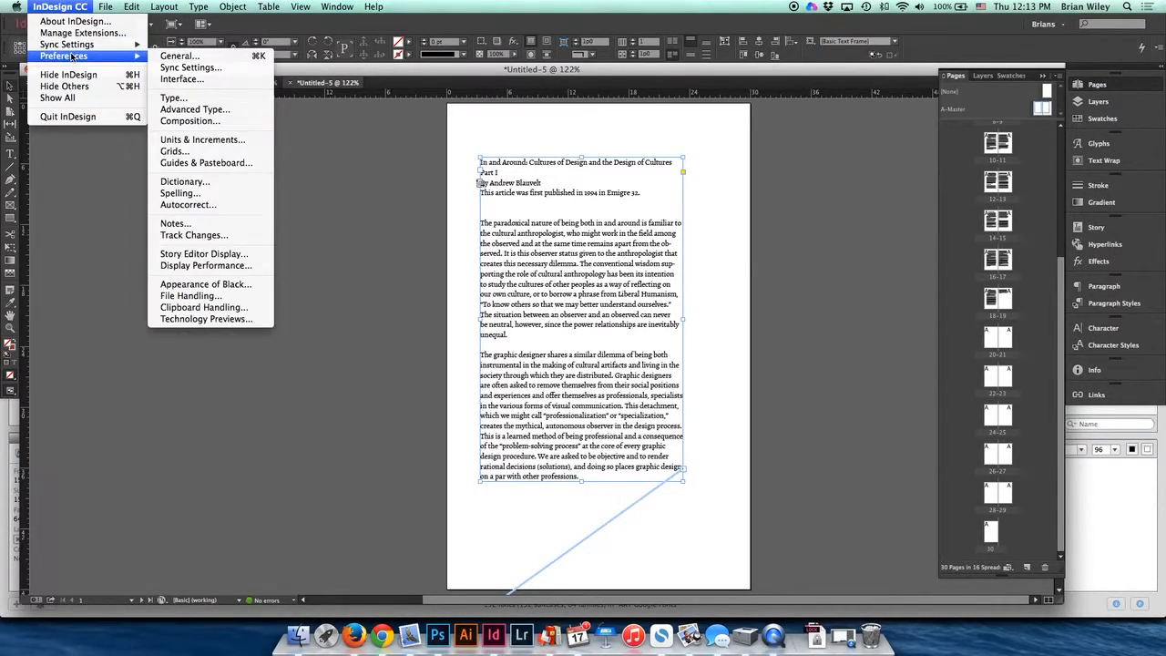
pyautogui.click(195, 58)
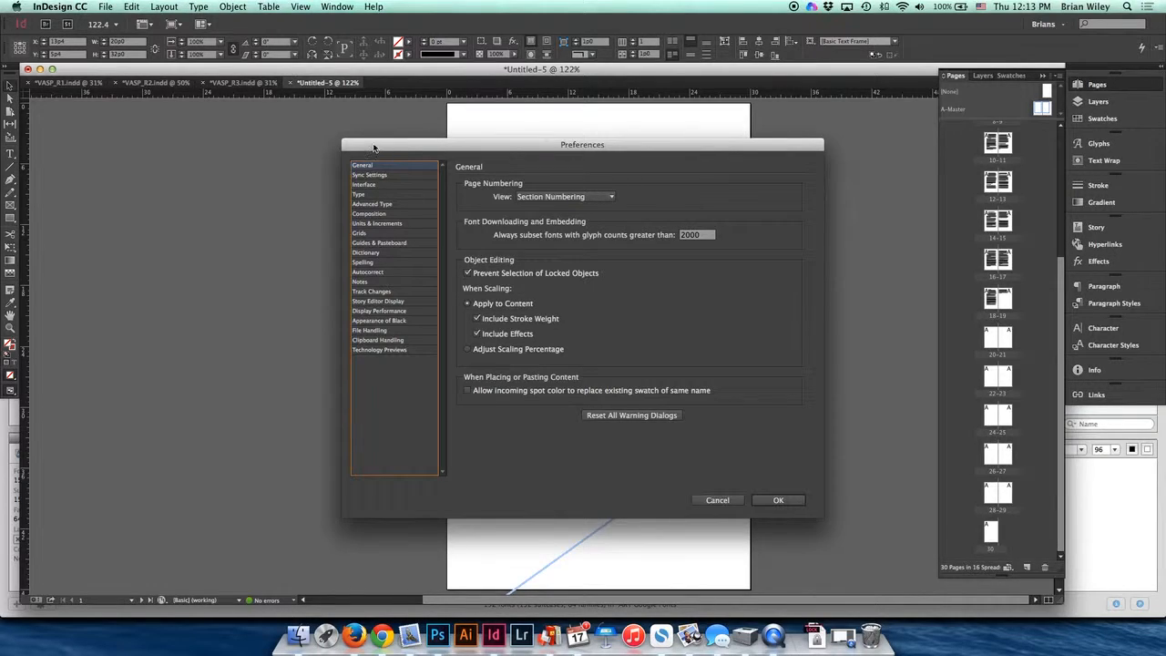
pyautogui.click(717, 500)
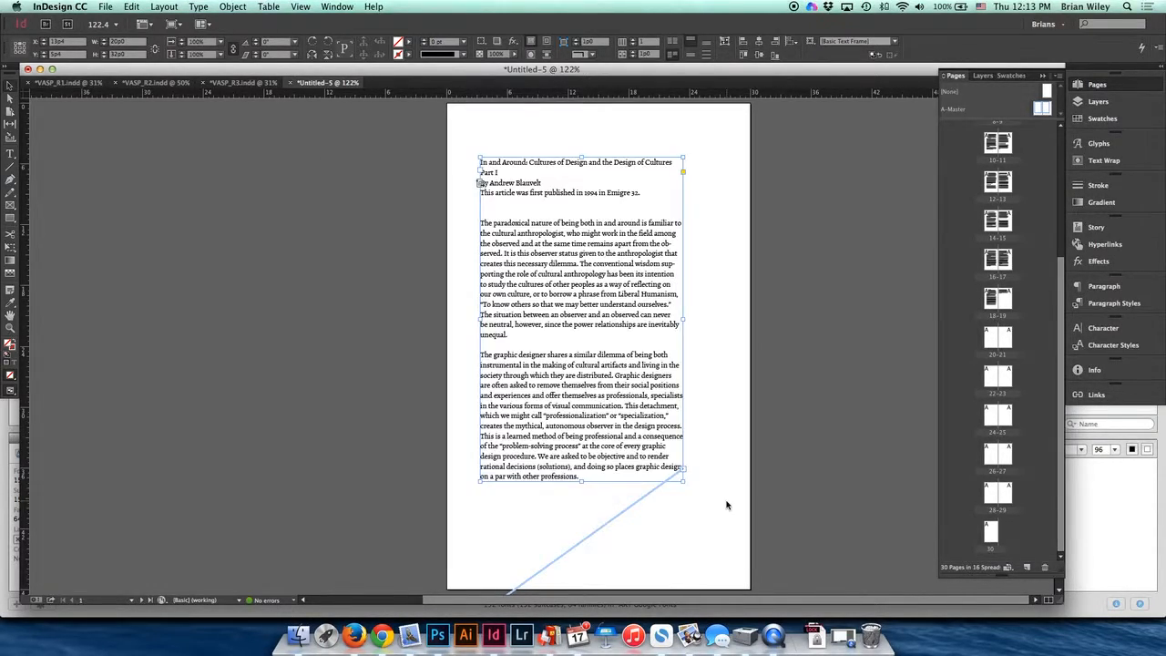
# - In the Type preferences, enable Delete Empty Pages for Smart Text Reflow
pyautogui.press('super+k')
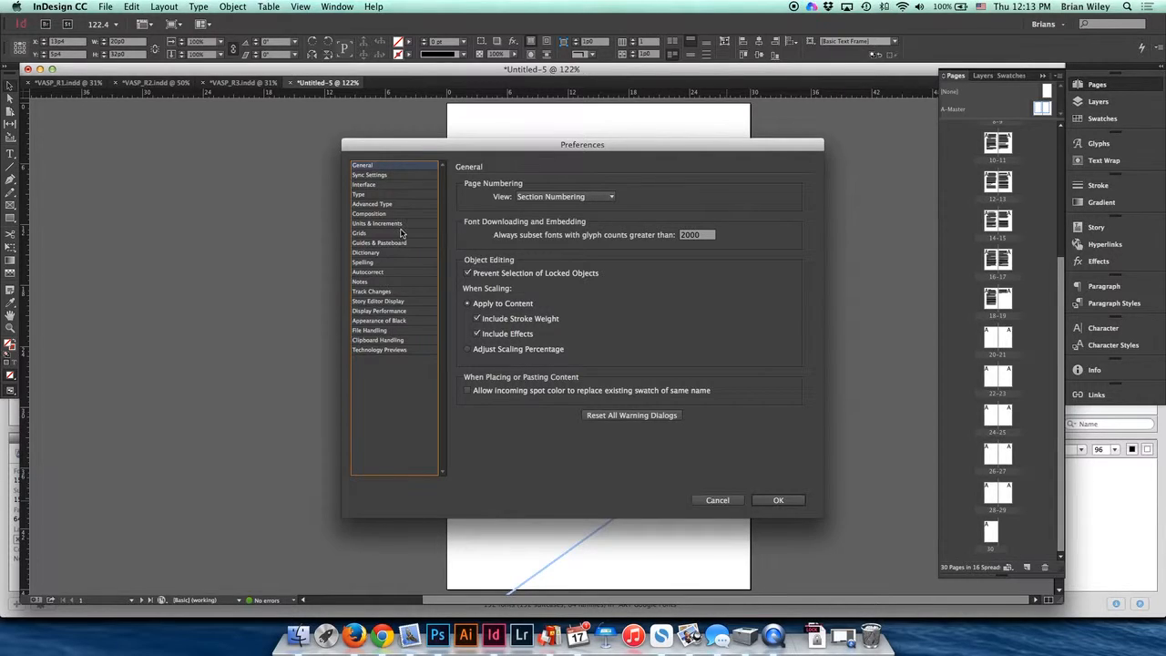
pyautogui.click(359, 194)
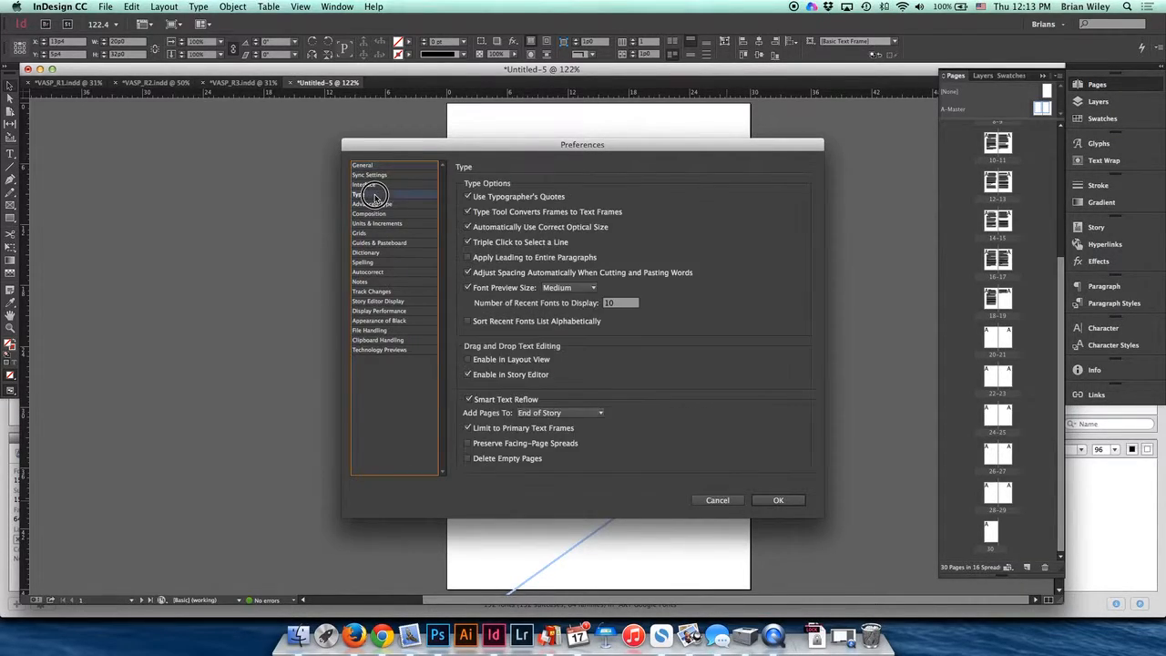
pyautogui.click(491, 459)
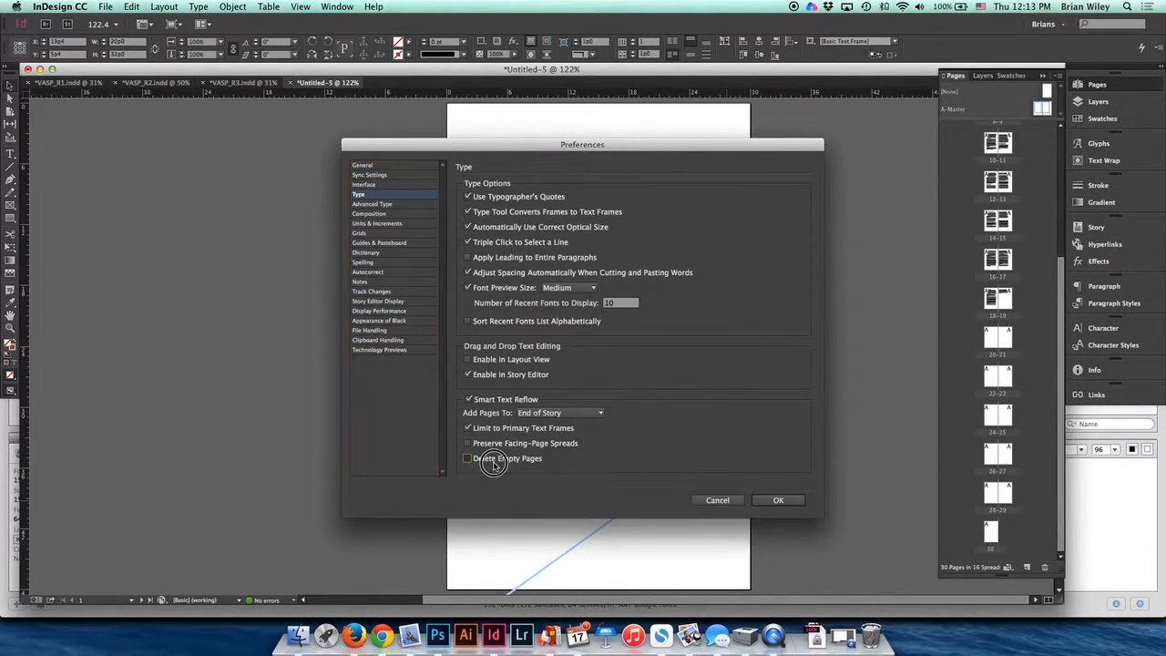
pyautogui.click(771, 500)
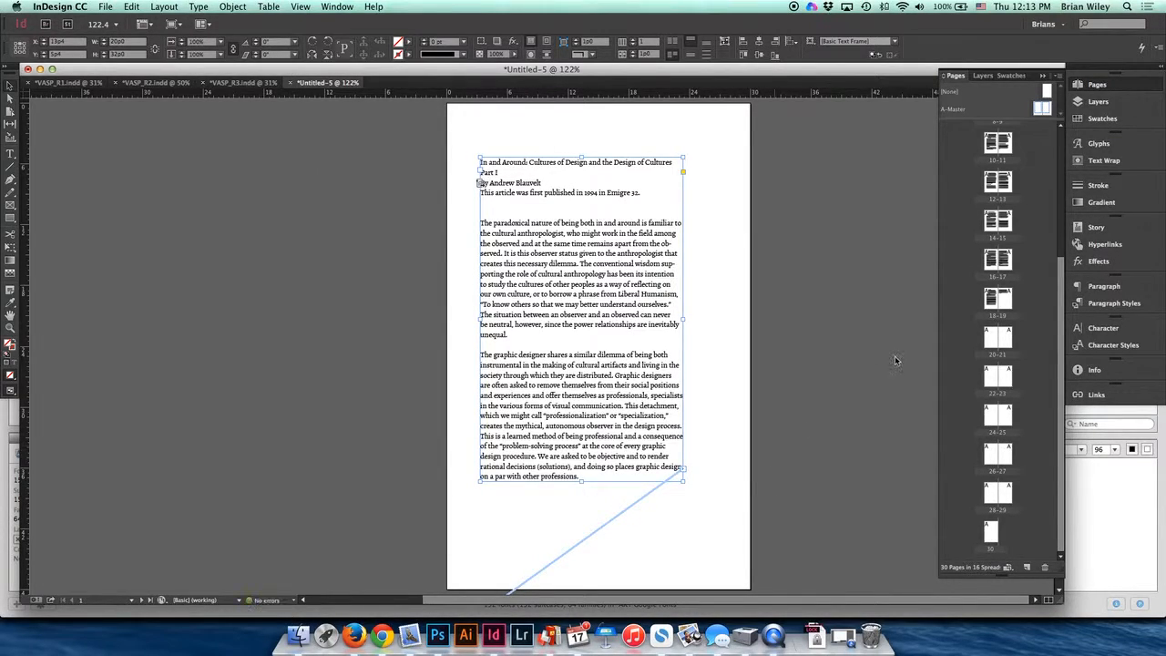
# - Change the Body Copy style's font family to Century Gothic
pyautogui.click(1111, 303)
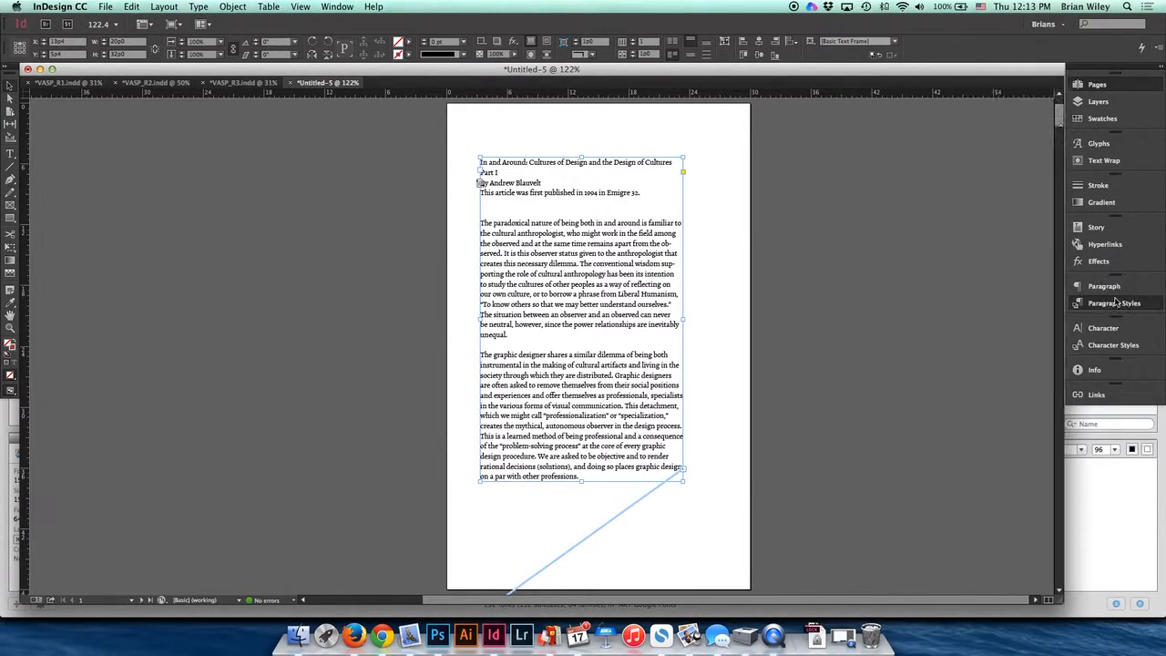
pyautogui.doubleClick(998, 314)
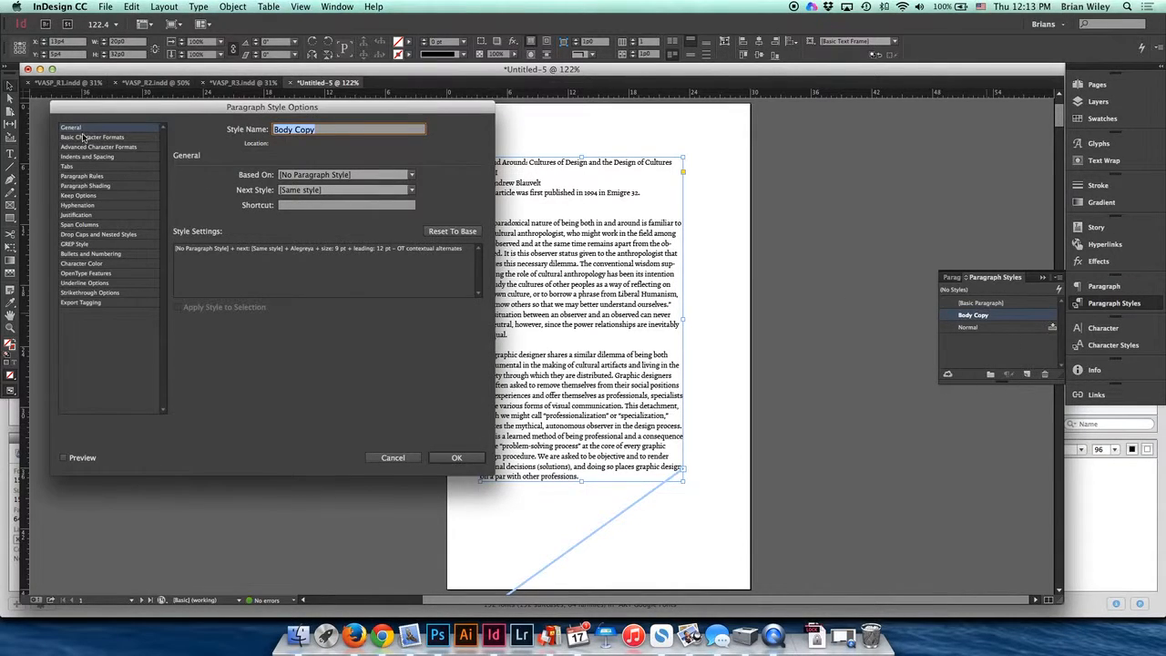
pyautogui.click(82, 137)
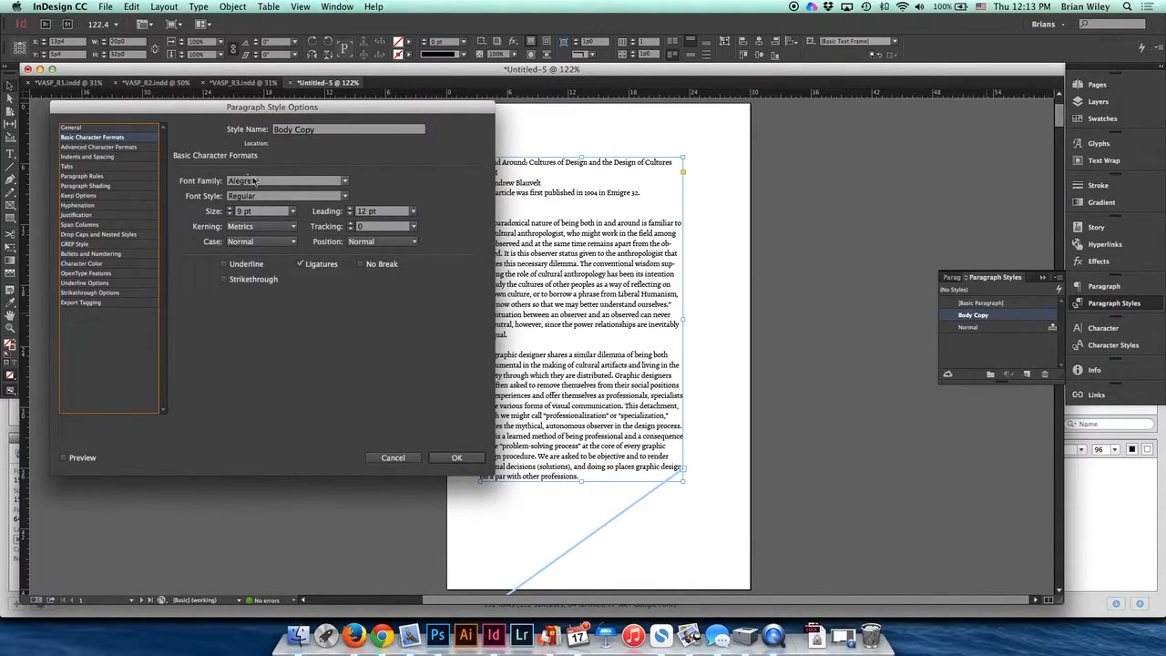
pyautogui.click(345, 182)
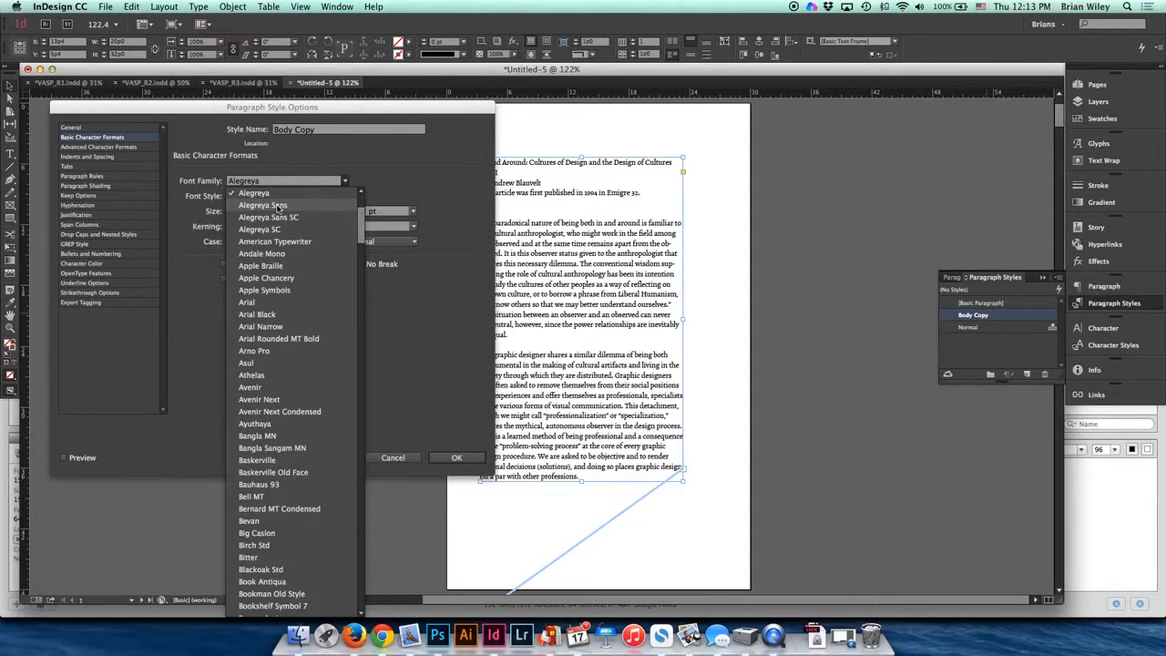
pyautogui.scroll(-5, 291, 374)
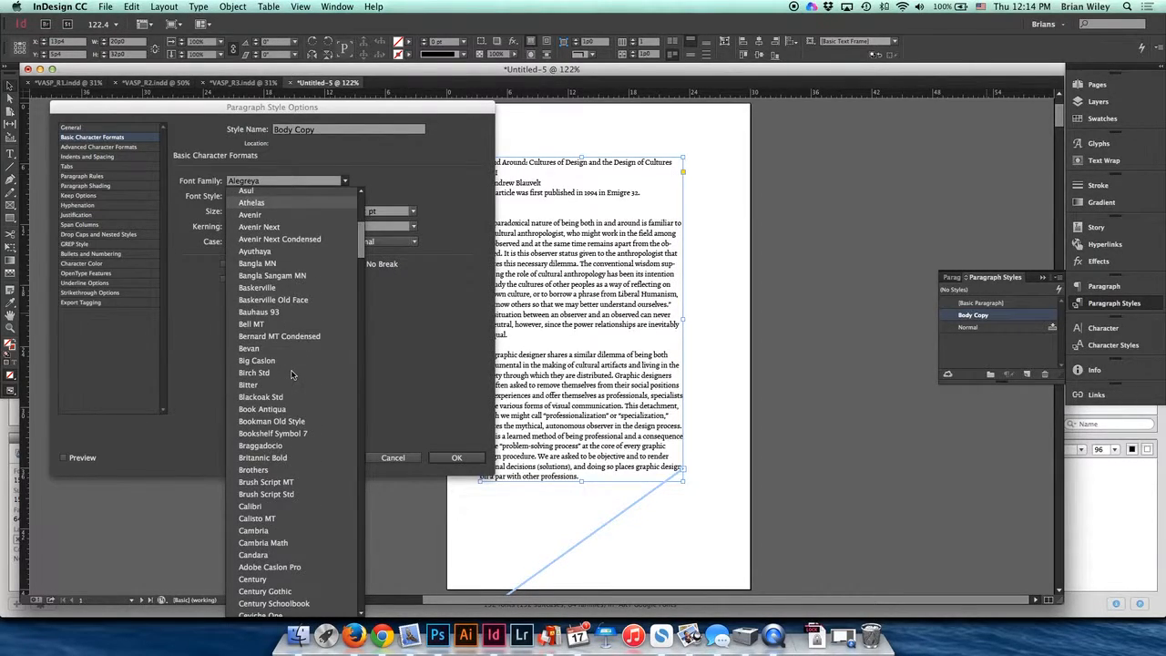
pyautogui.scroll(-3, 278, 437)
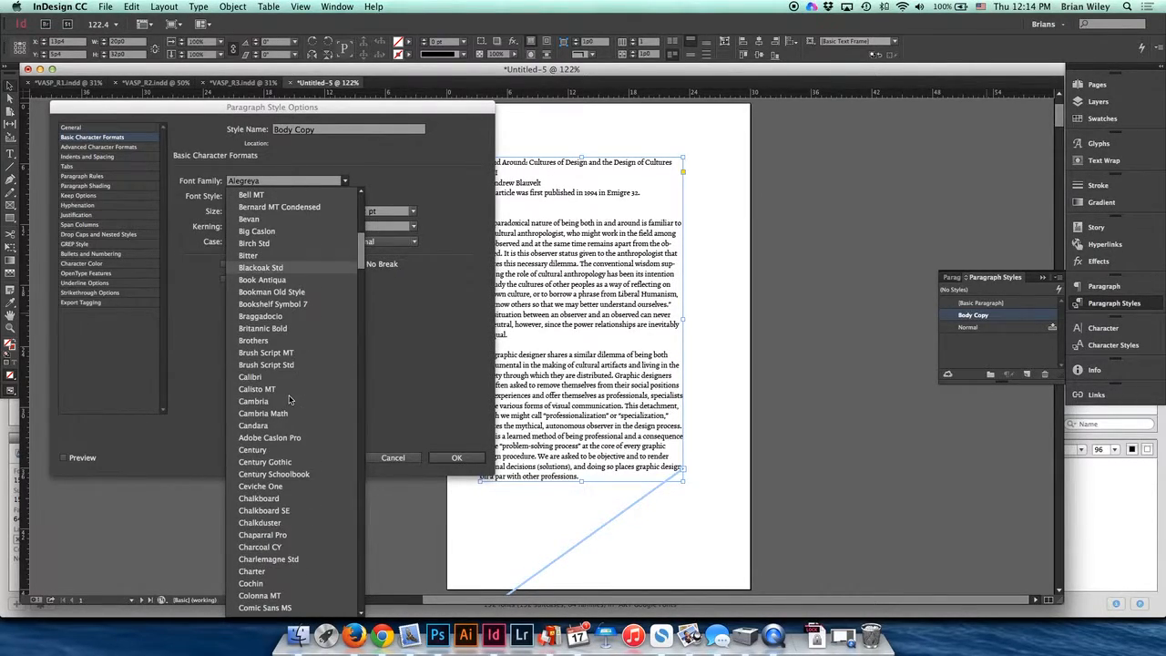
pyautogui.click(272, 464)
pyautogui.click(442, 460)
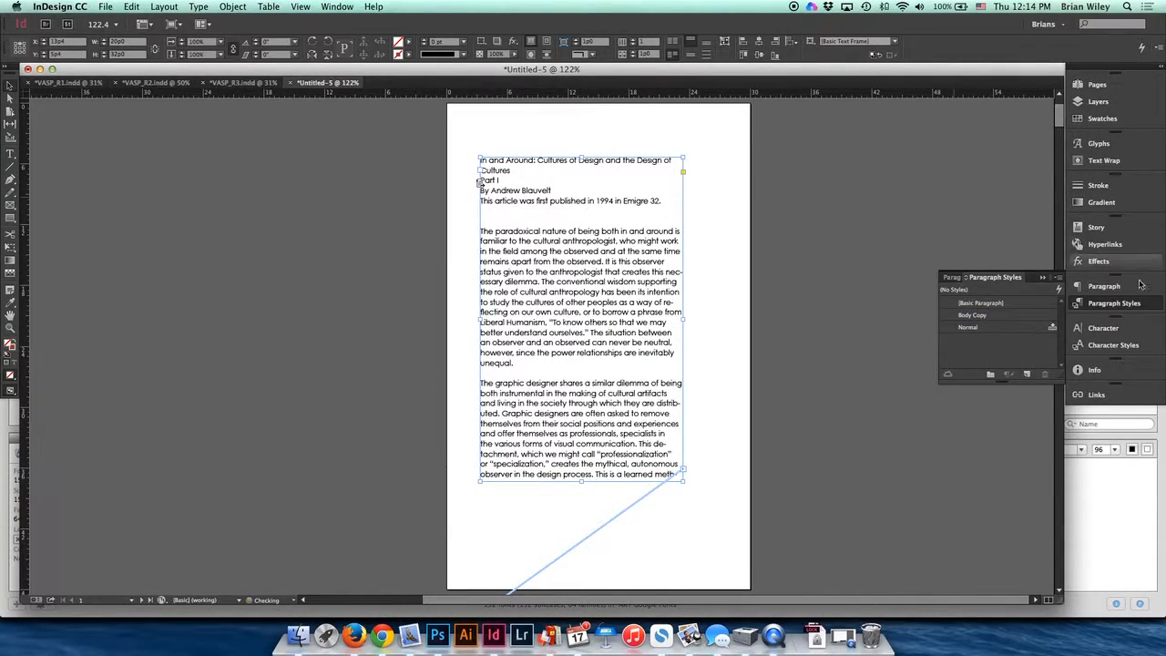
# - Open the Pages panel and scroll through the document's pages
pyautogui.click(1106, 85)
pyautogui.scroll(-2, 1014, 404)
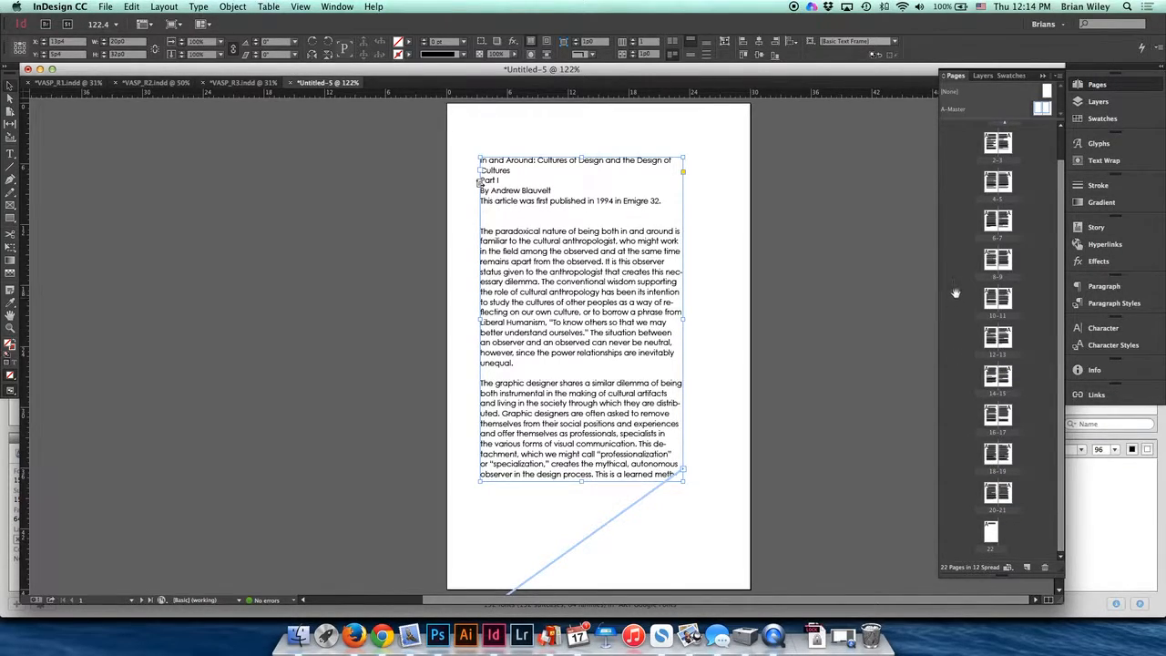
# - Add a new page after the last spread of the document
pyautogui.scroll(2, 954, 290)
pyautogui.scroll(-2, 955, 291)
pyautogui.click(1027, 567)
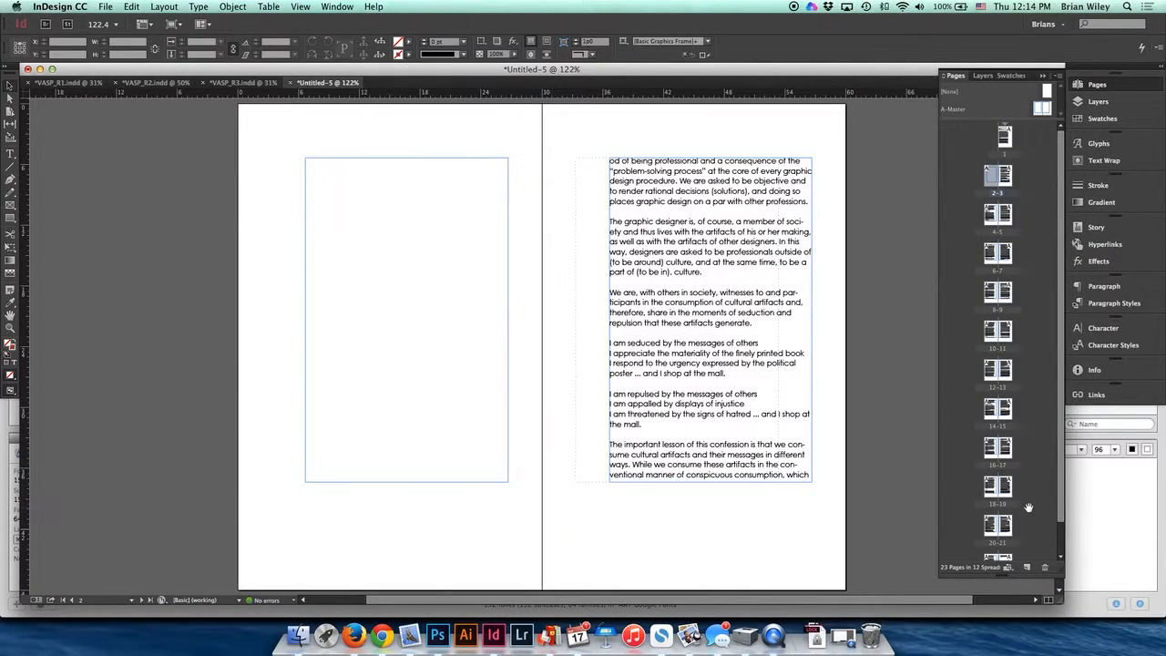
pyautogui.scroll(-1, 1029, 506)
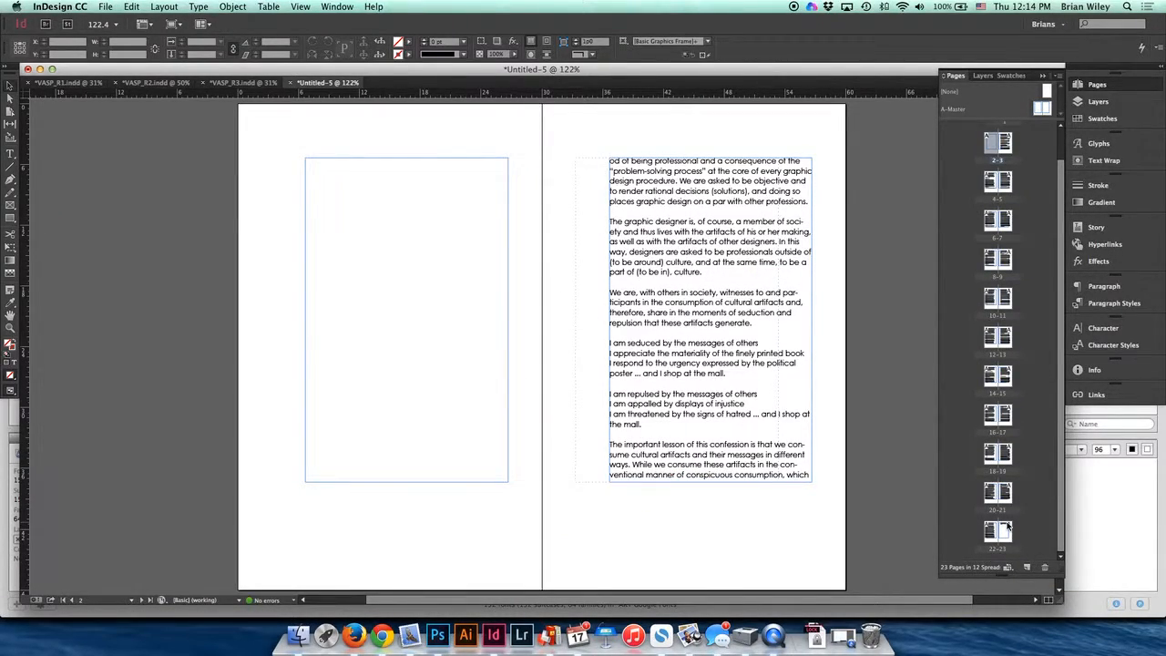
pyautogui.press('super+z')
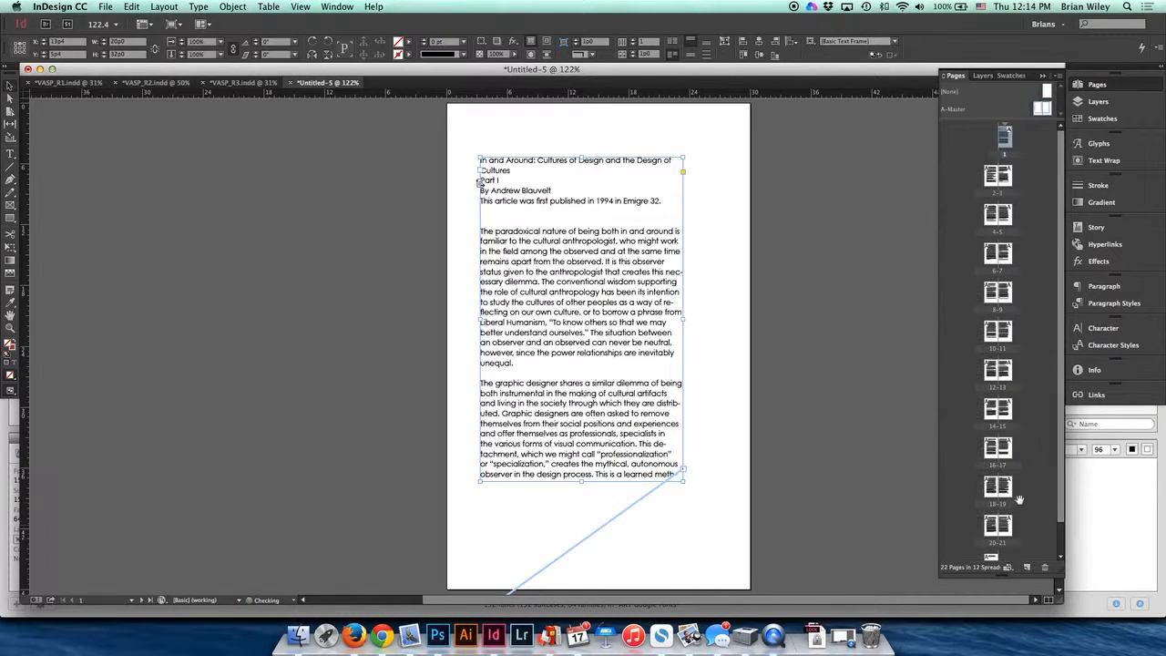
pyautogui.scroll(-1, 1024, 533)
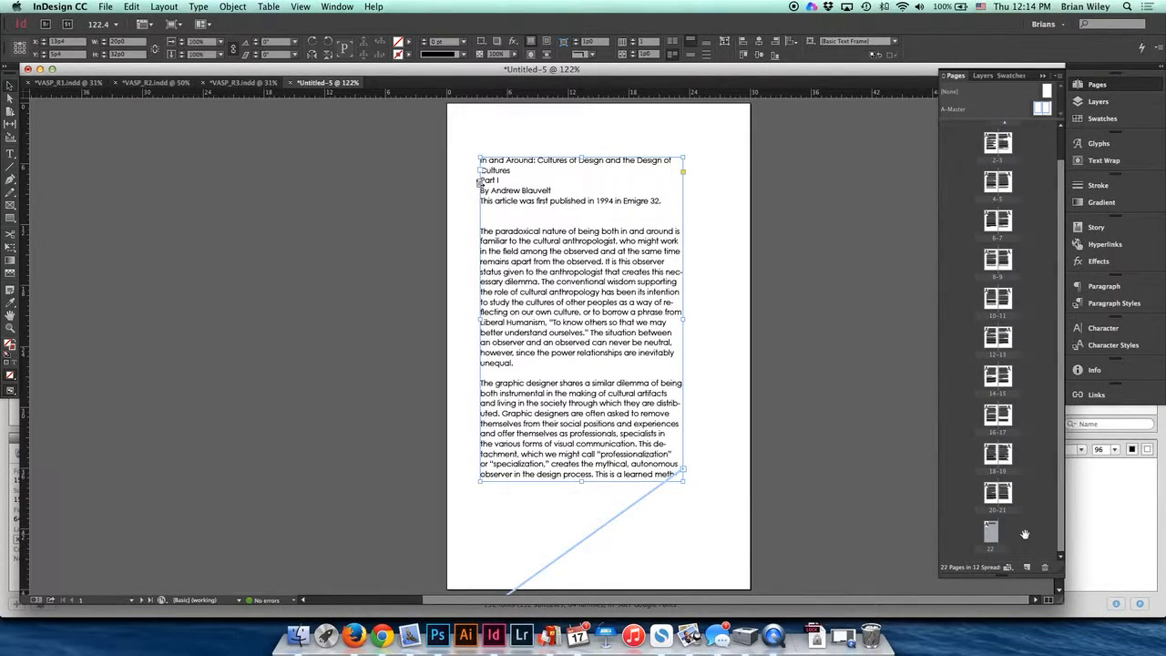
pyautogui.click(1027, 566)
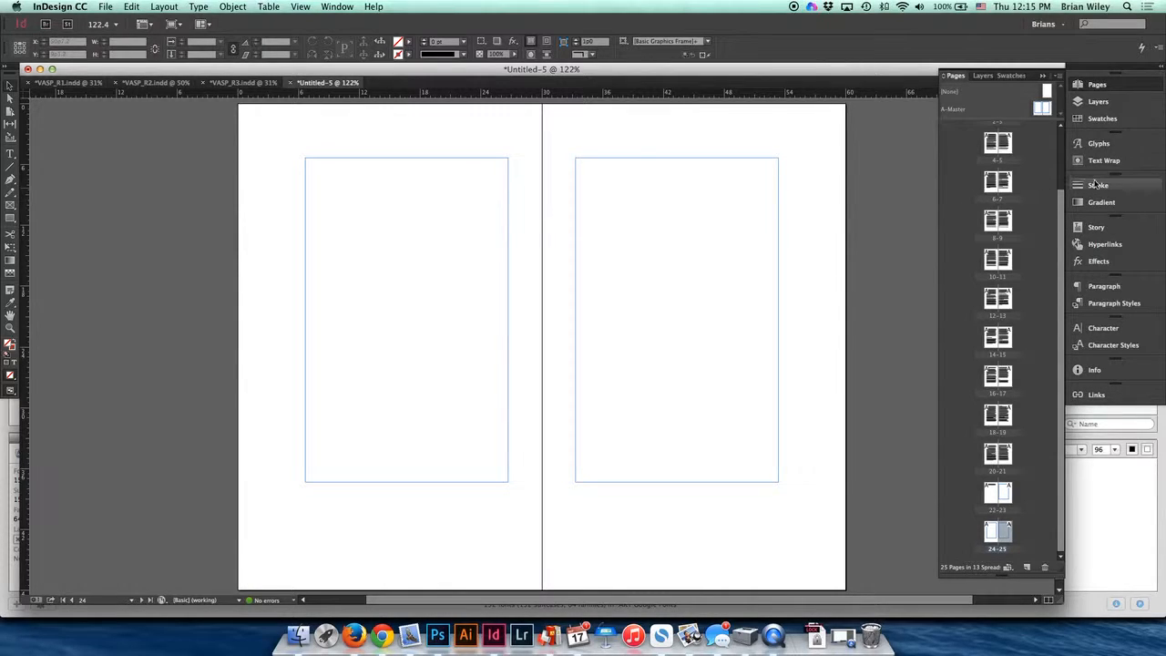
# - Edit the Body Copy paragraph style's basic character formats, choosing a different font family from the list
pyautogui.click(1115, 306)
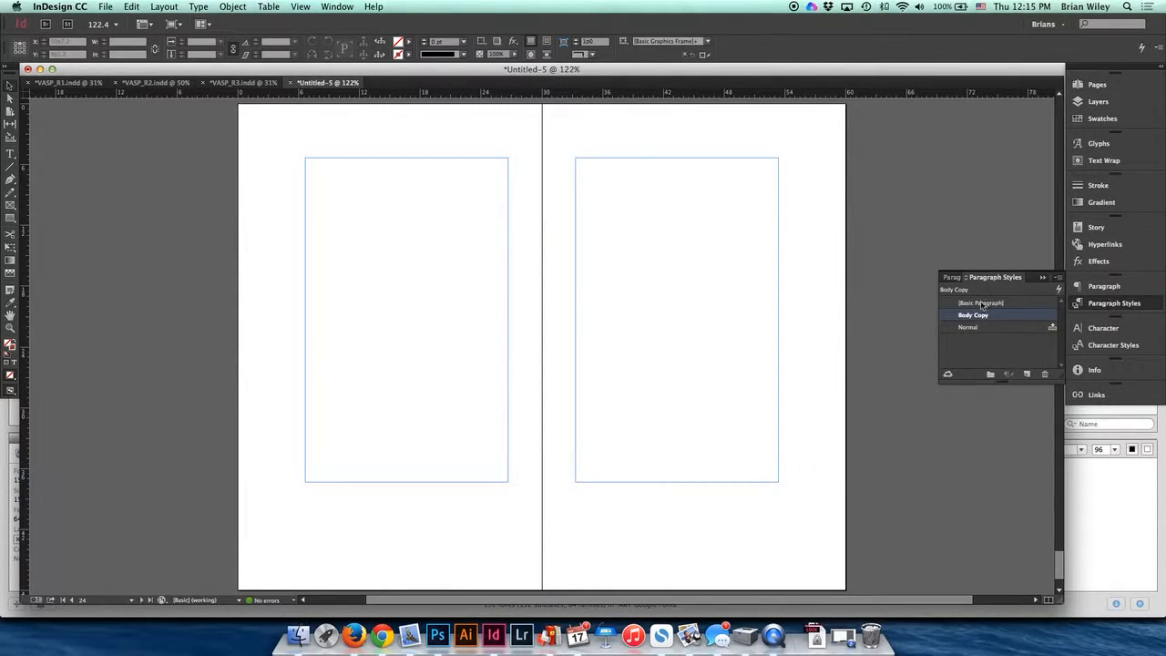
pyautogui.doubleClick(988, 315)
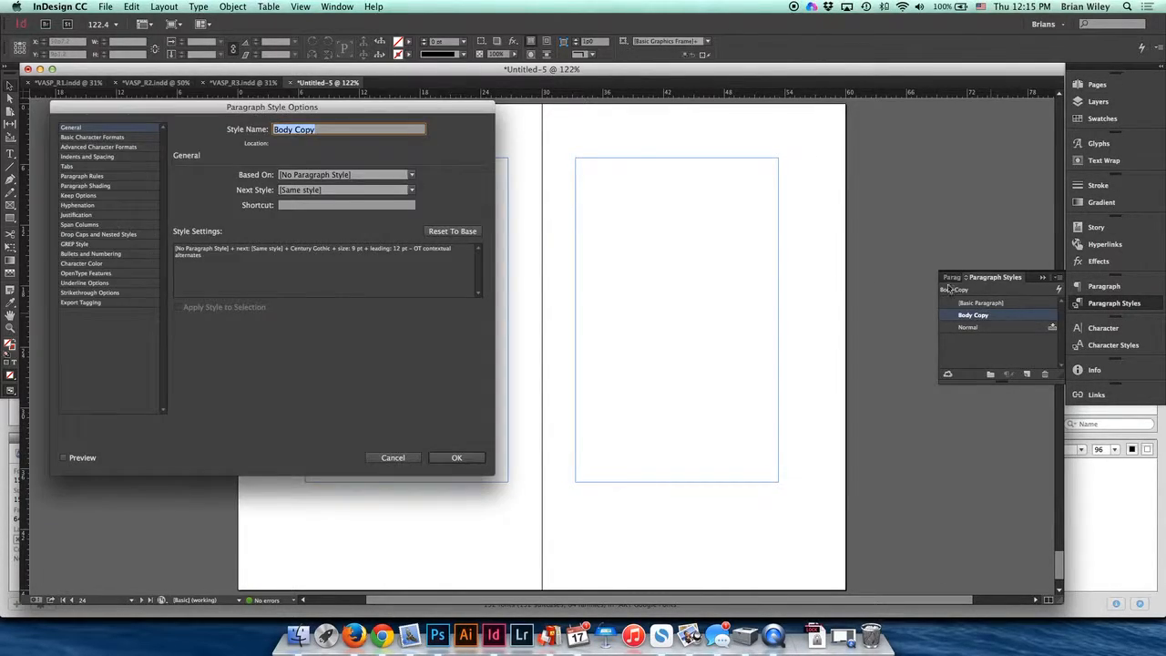
pyautogui.click(100, 136)
pyautogui.click(292, 183)
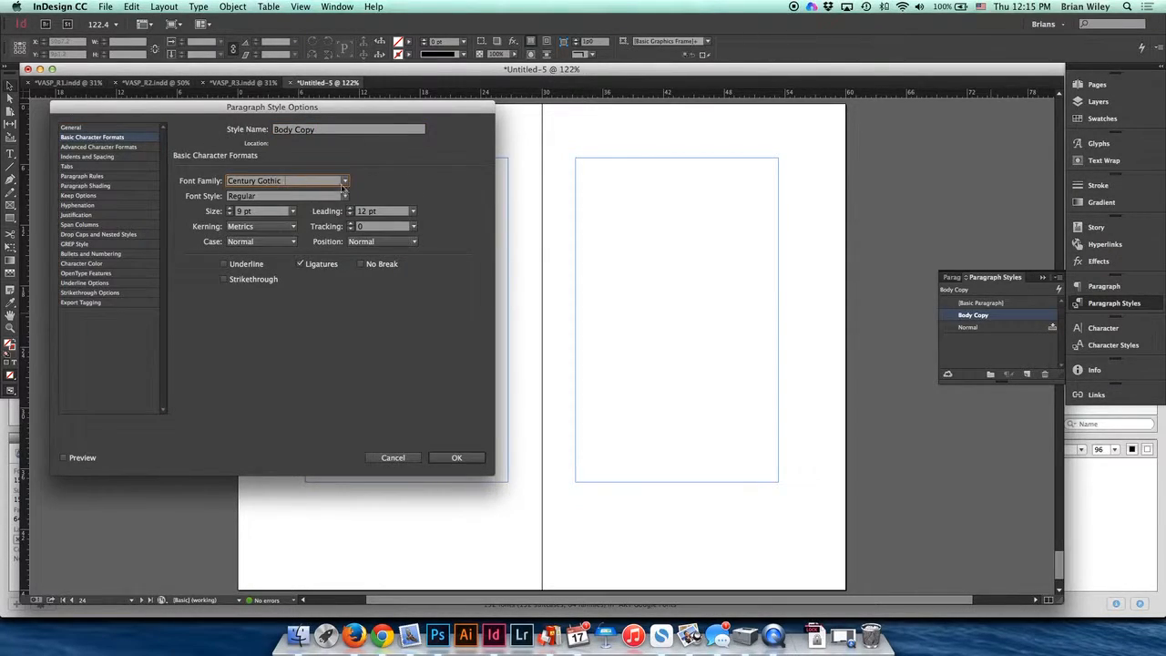
pyautogui.click(344, 181)
pyautogui.click(268, 219)
pyautogui.click(455, 456)
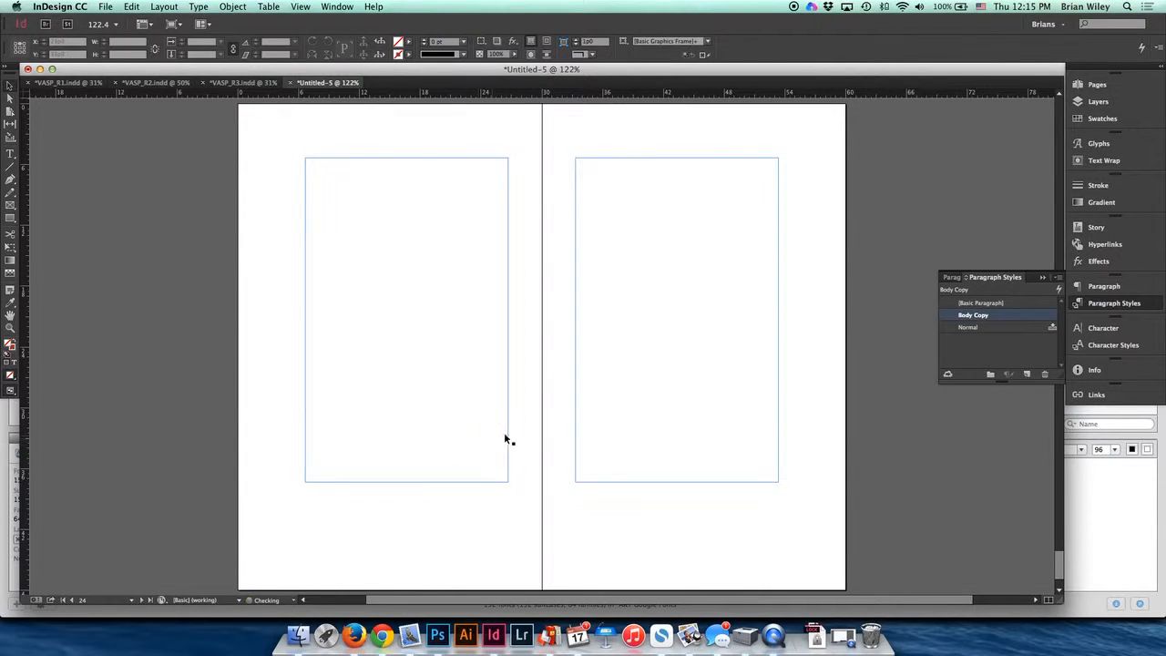
# - Scroll through the document spreads to review the restyled article text
pyautogui.scroll(15, 822, 288)
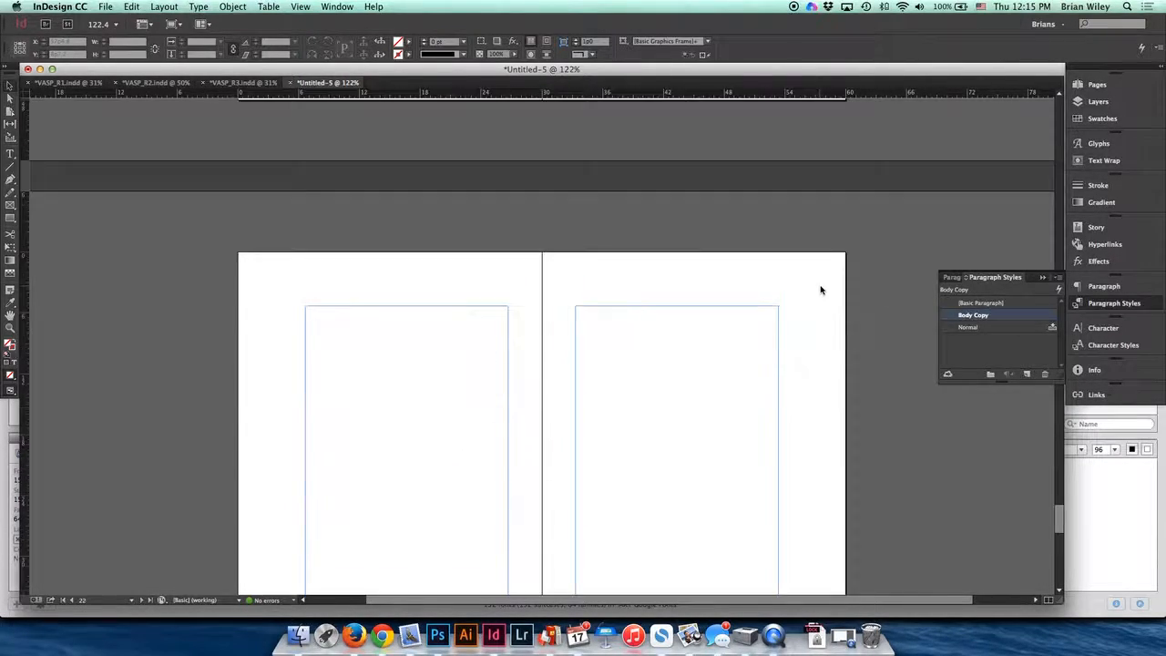
pyautogui.hscroll(-2, 822, 289)
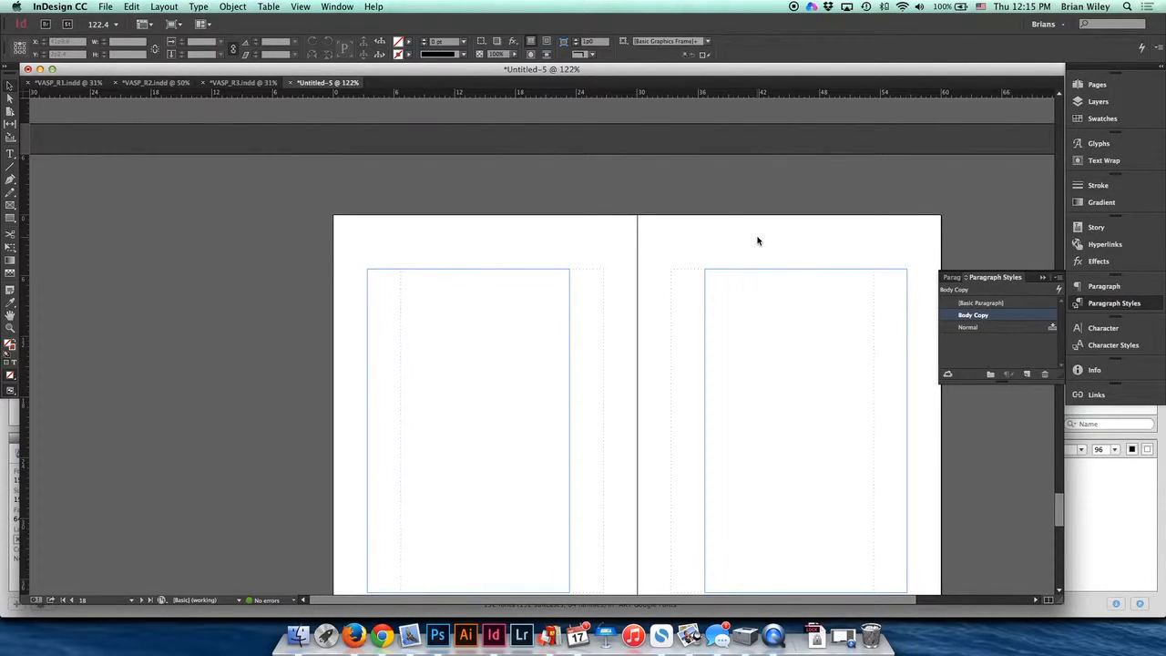
pyautogui.scroll(-10, 768, 235)
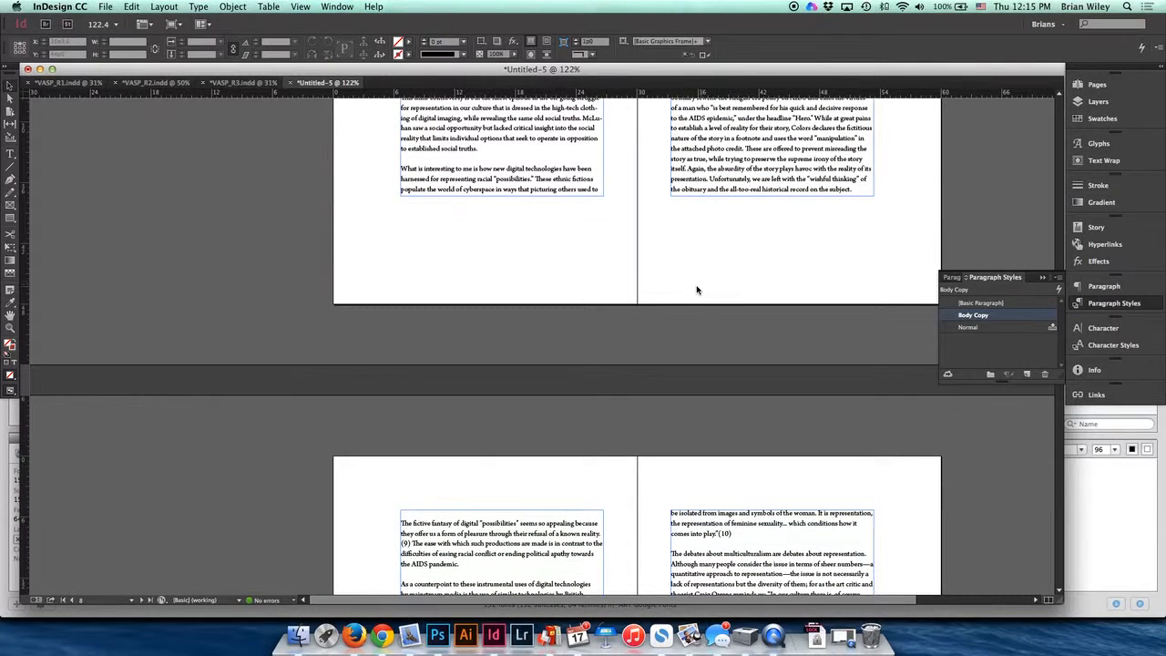